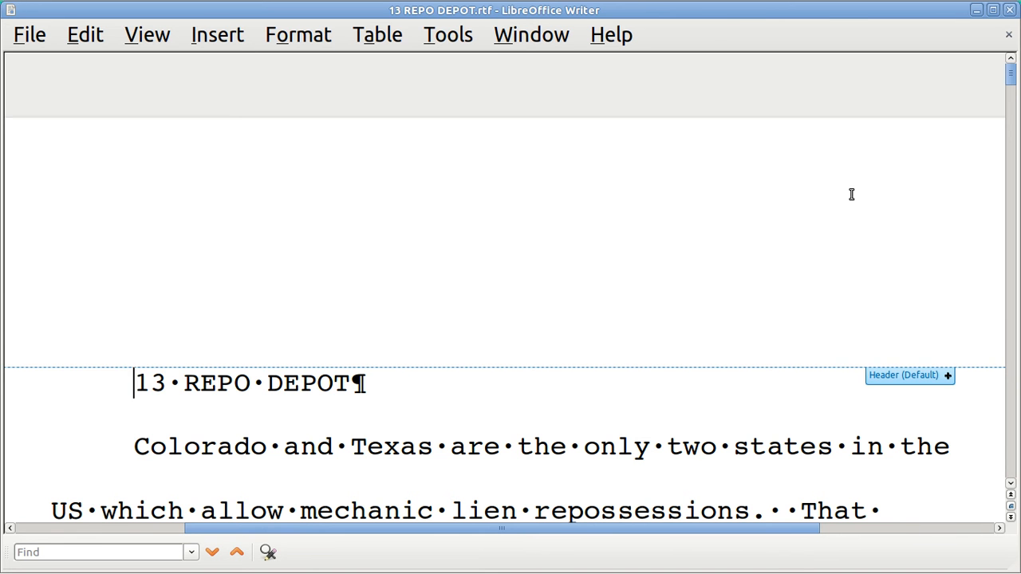
- Check how the page scales when the document window is snapped to several widths along the right side, and restore it to full size
key(super+Right)
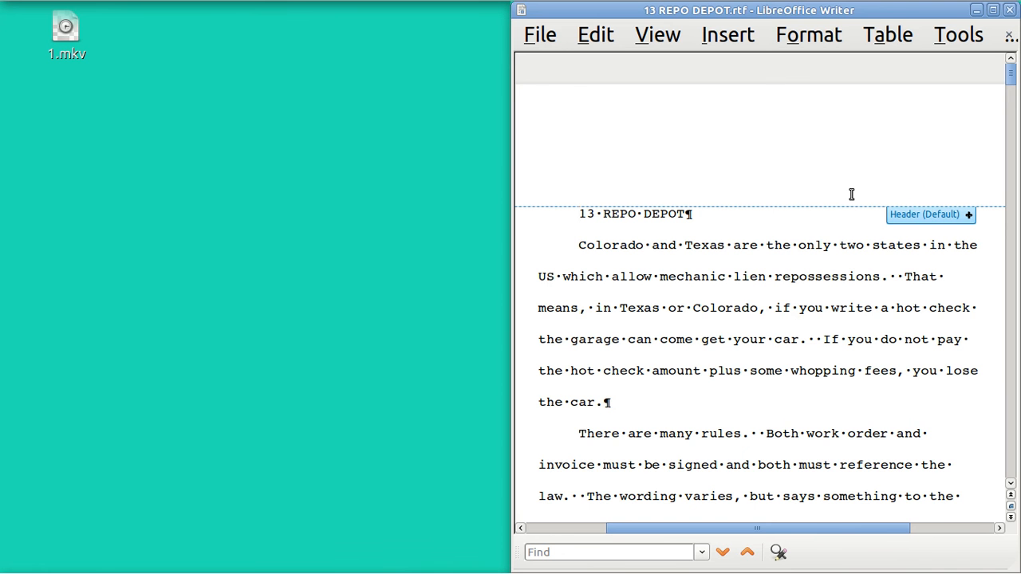
key(super+Right)
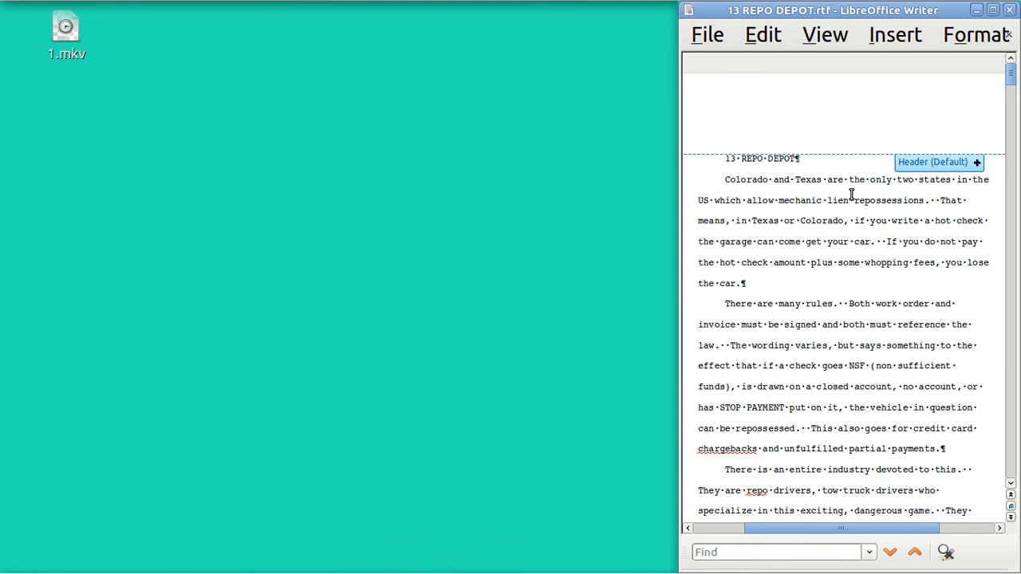
key(super+Right)
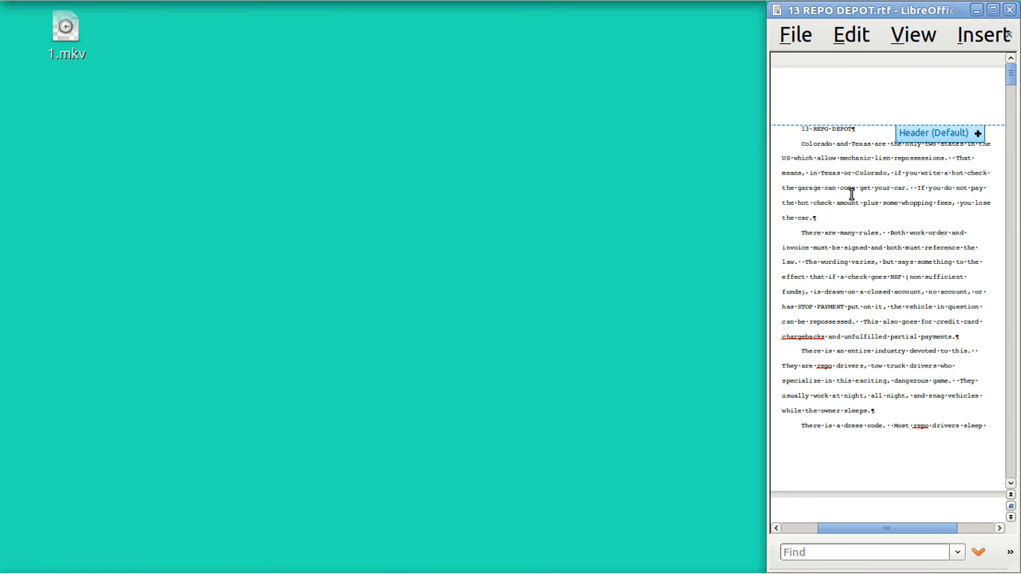
key(super+Right)
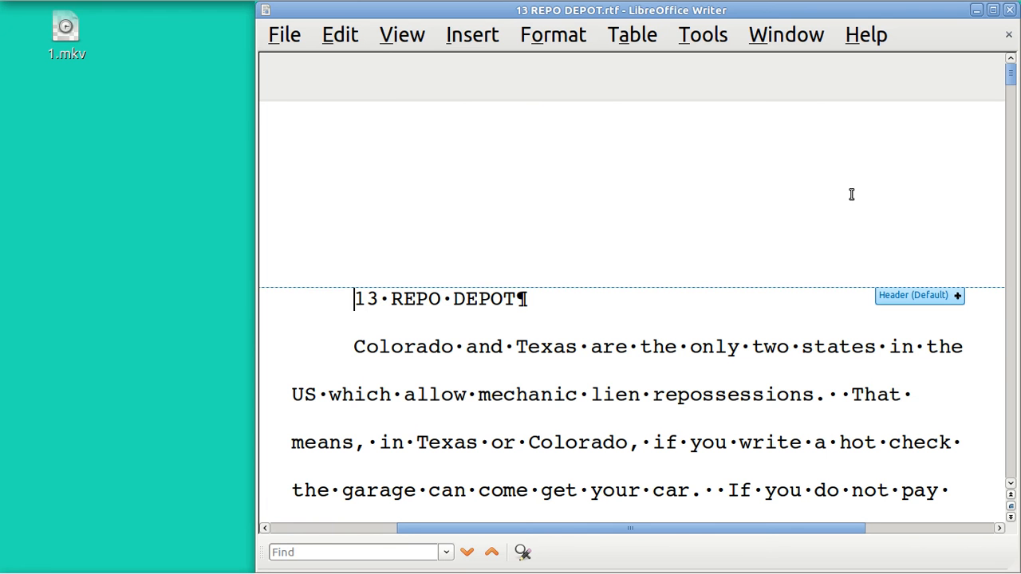
key(super+Up)
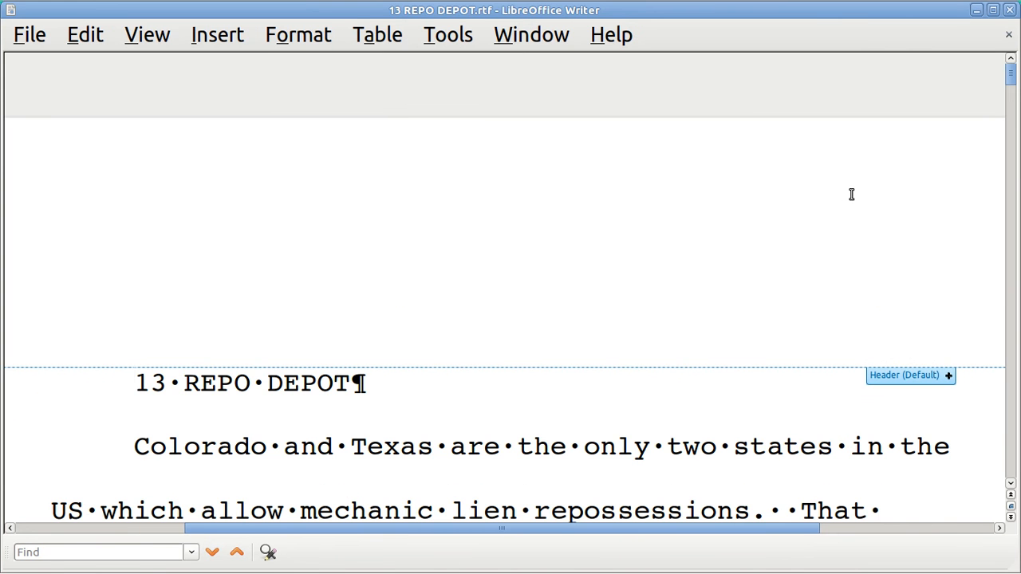
- Add the Default header to the document's pages
click(149, 36)
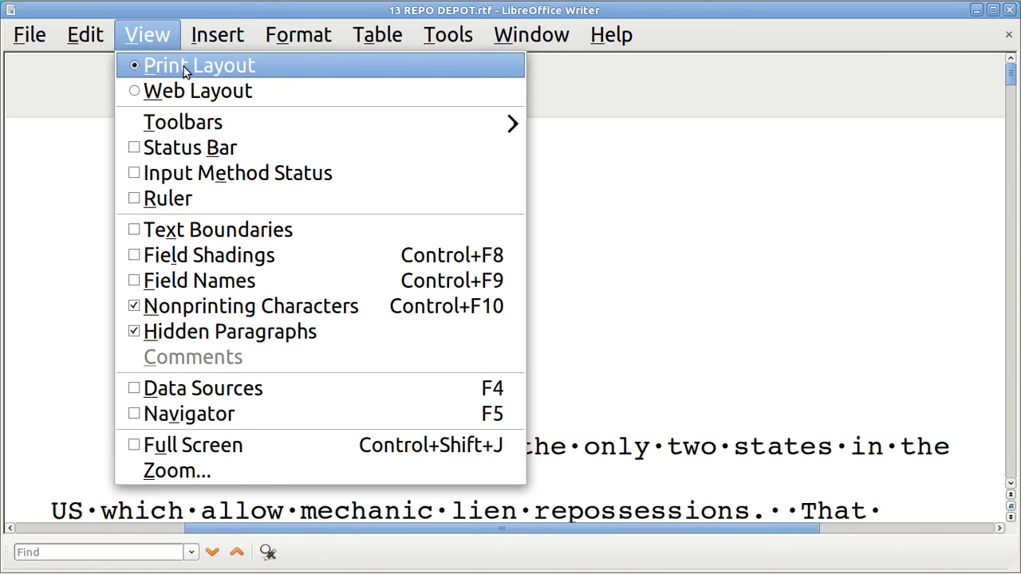
mouse_move(214, 42)
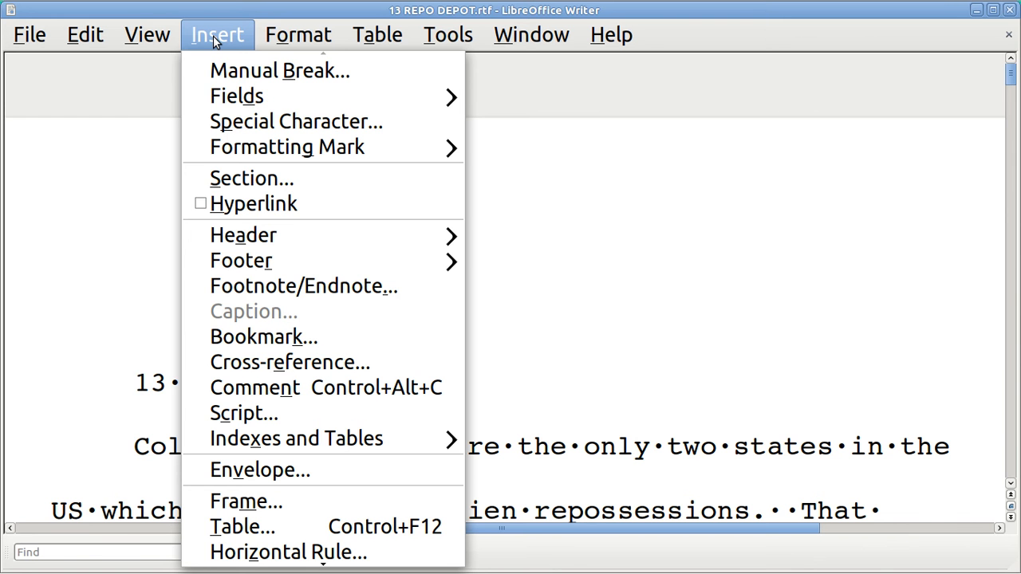
mouse_move(303, 233)
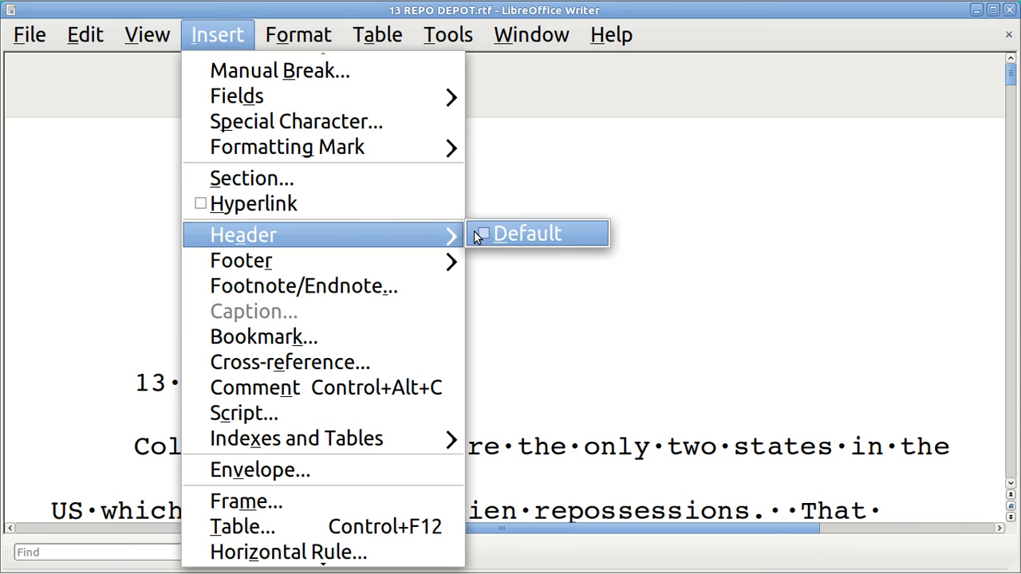
click(490, 233)
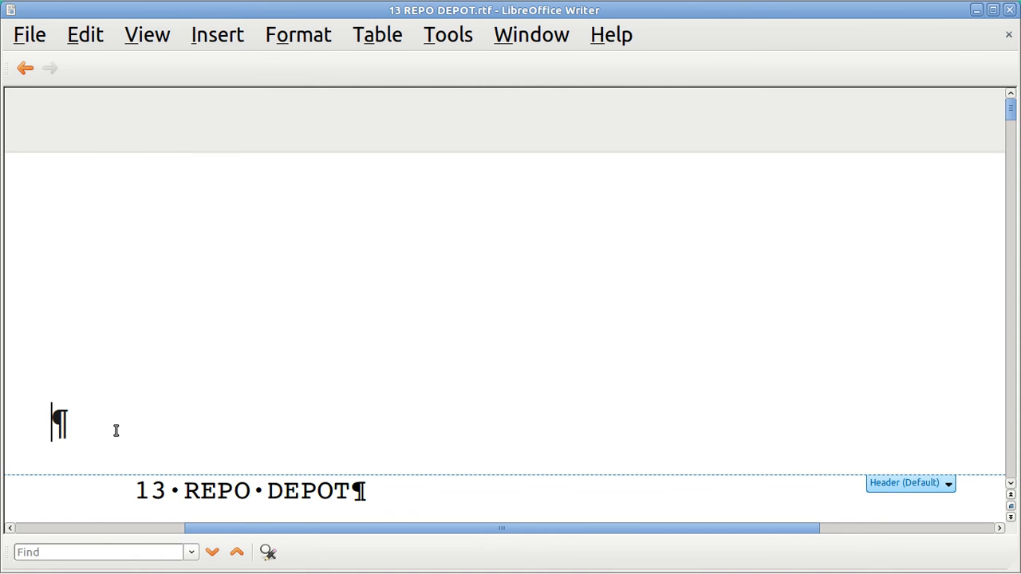
- Insert a page number field, the word "of" and a page count field in the header, separated by double spaces
click(215, 37)
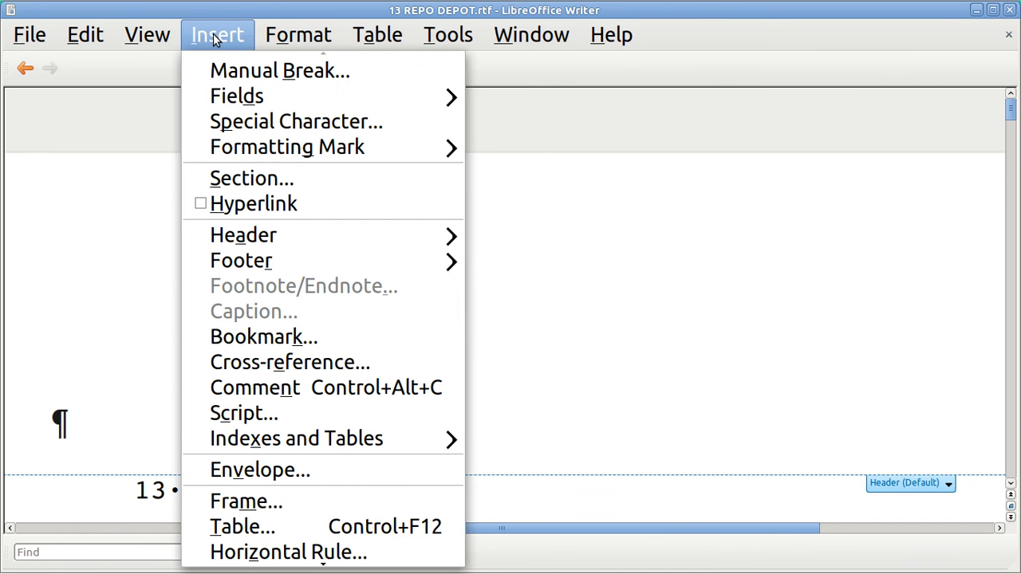
mouse_move(246, 94)
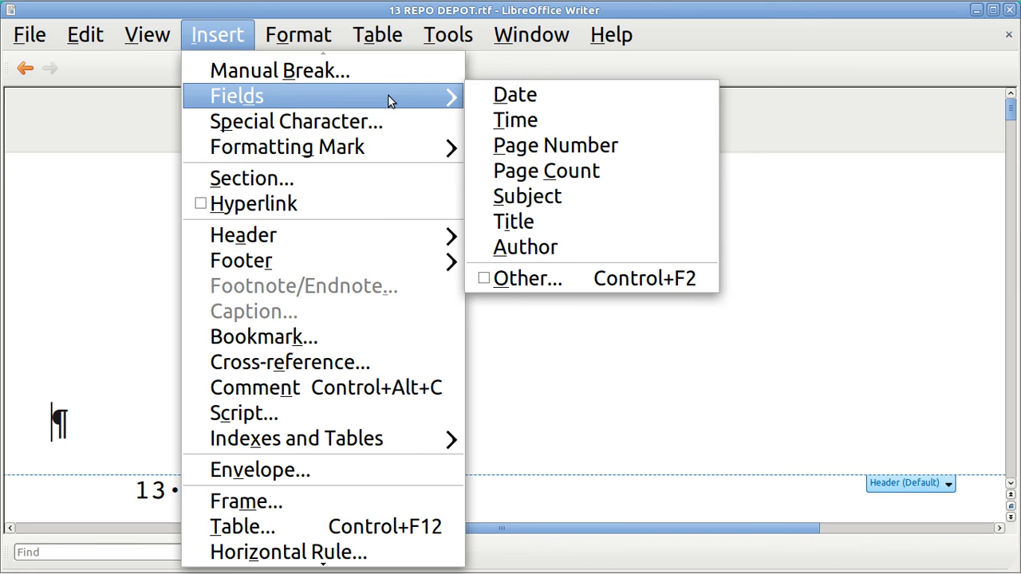
click(520, 147)
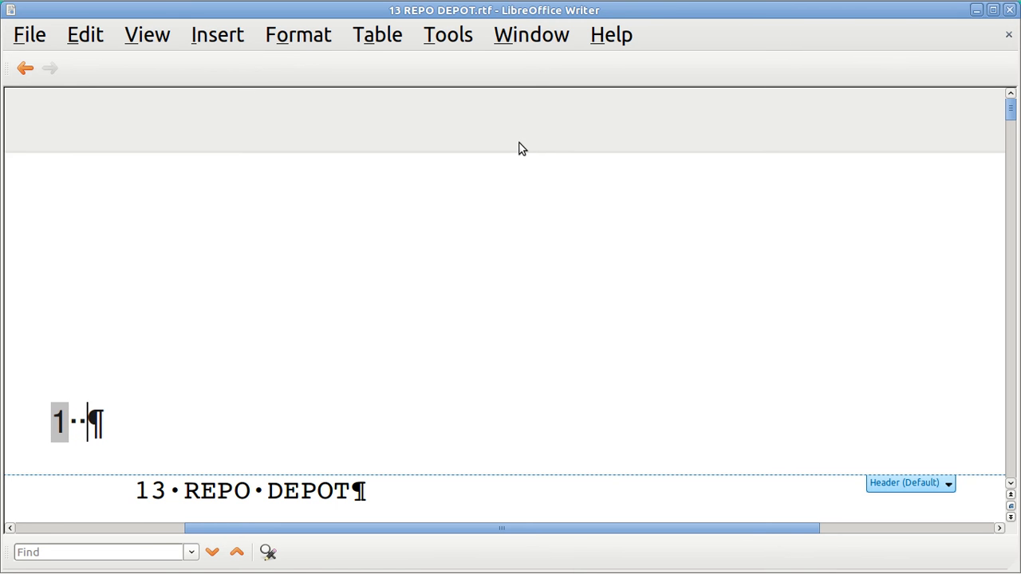
text(of)
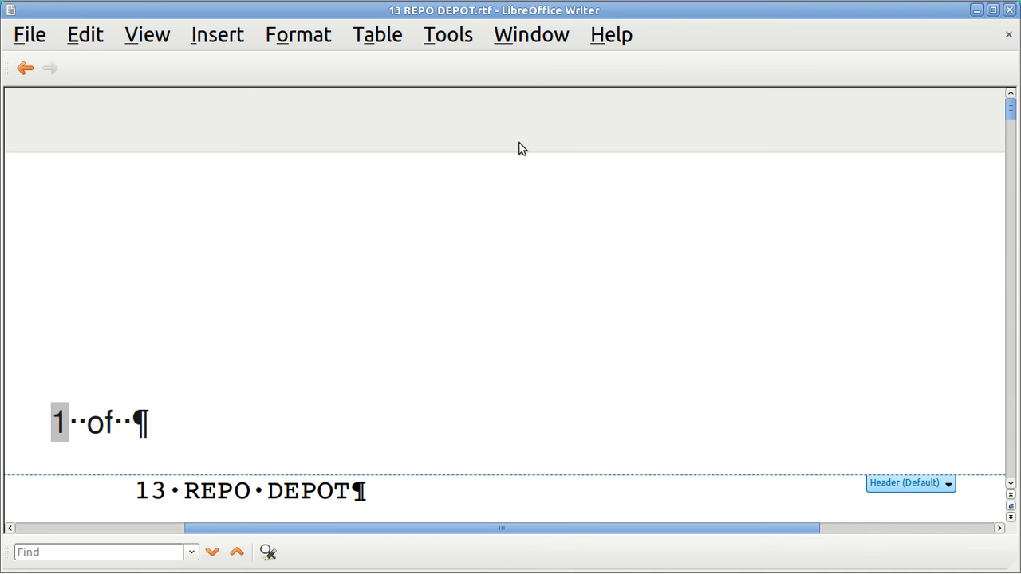
click(232, 38)
mouse_move(253, 94)
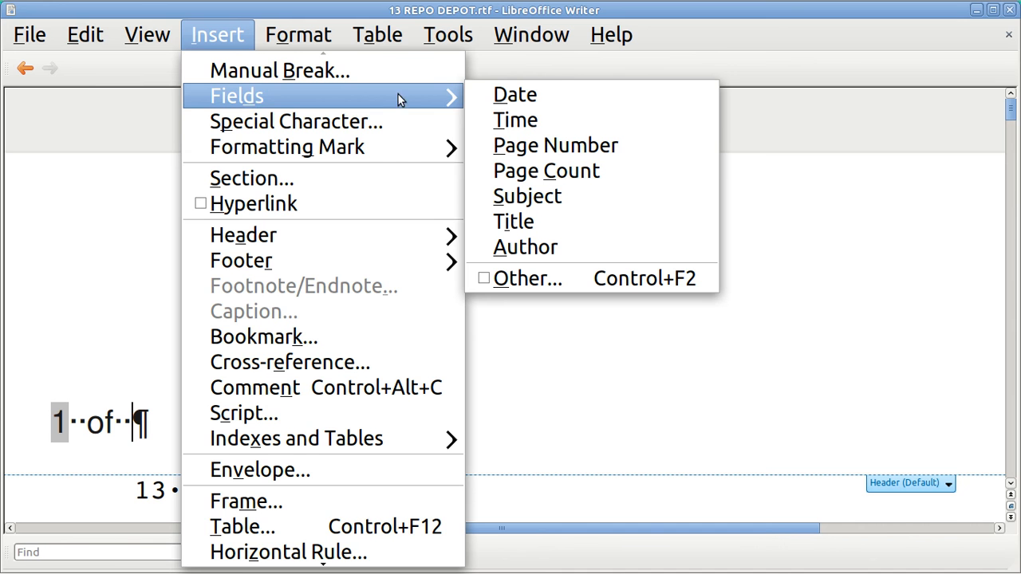
click(559, 171)
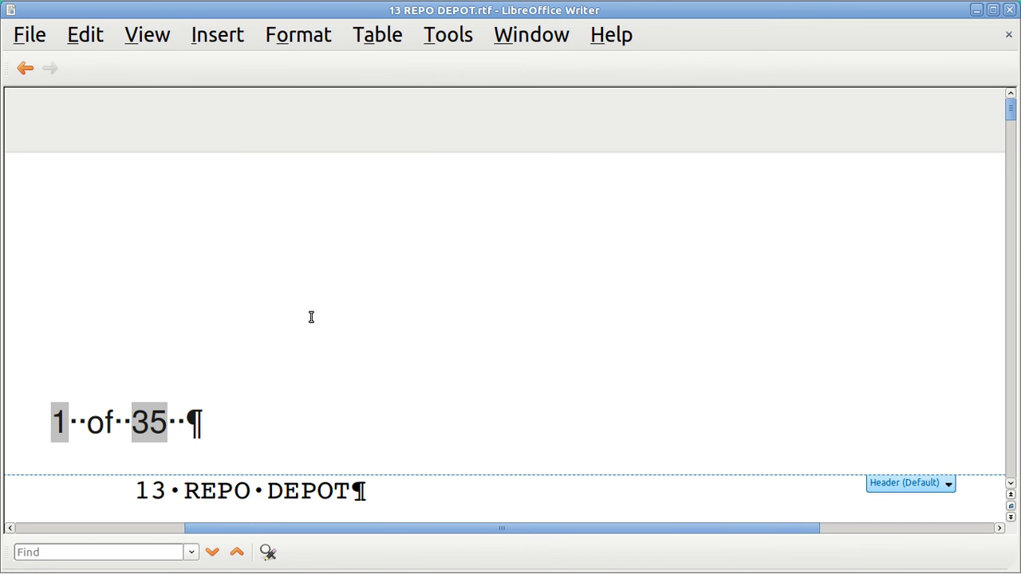
- Add the text "this is the header" after the page count in the header
text(this )
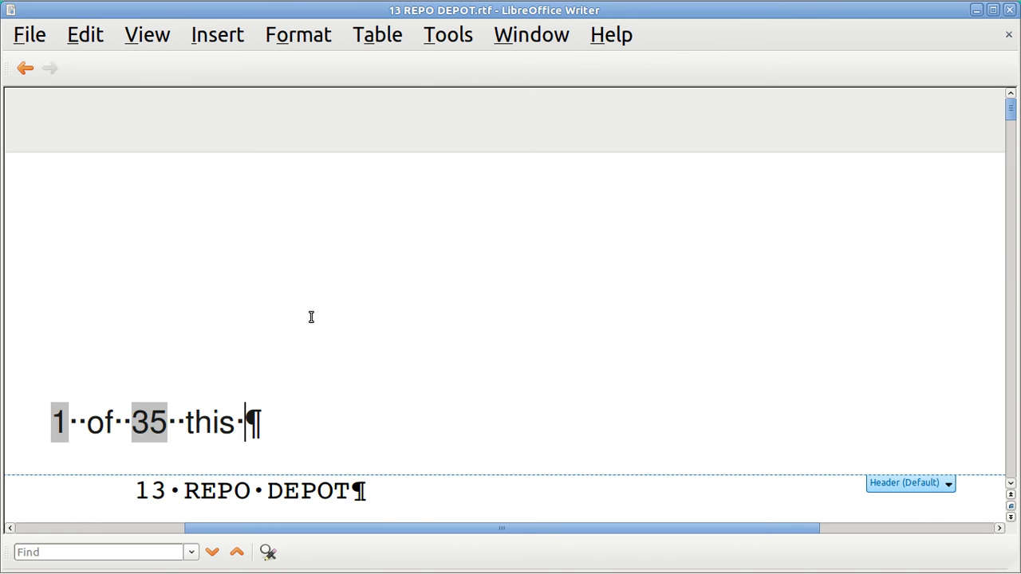
text(is th)
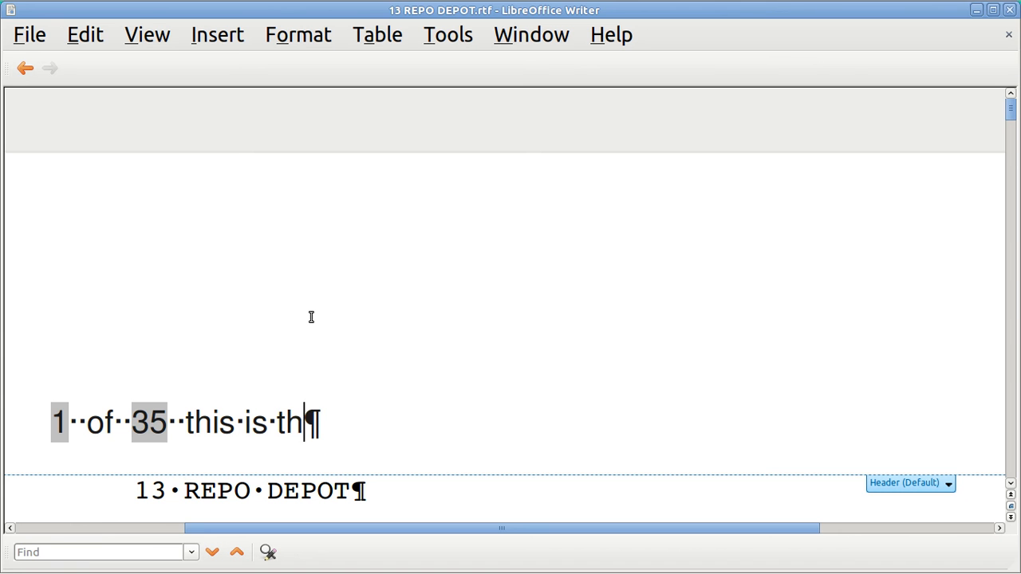
text(e header)
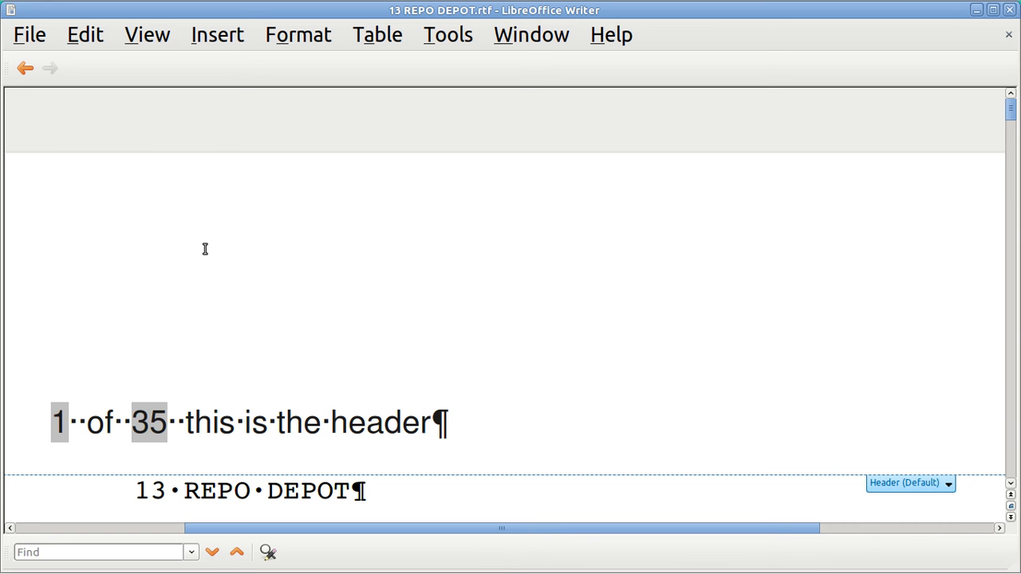
- Look through the document up to page 10 to check the numbered header on the following pages
click(151, 37)
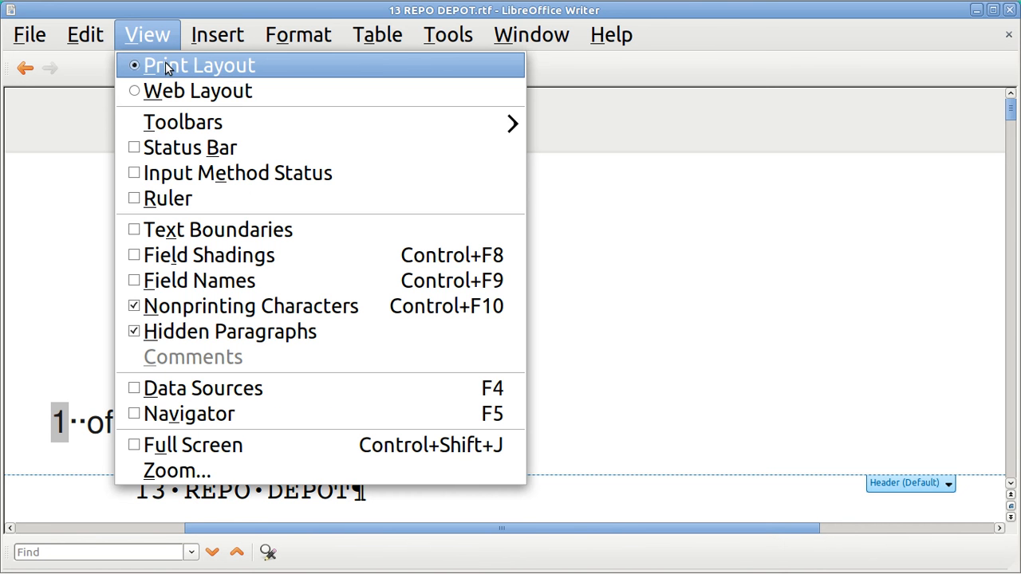
click(79, 107)
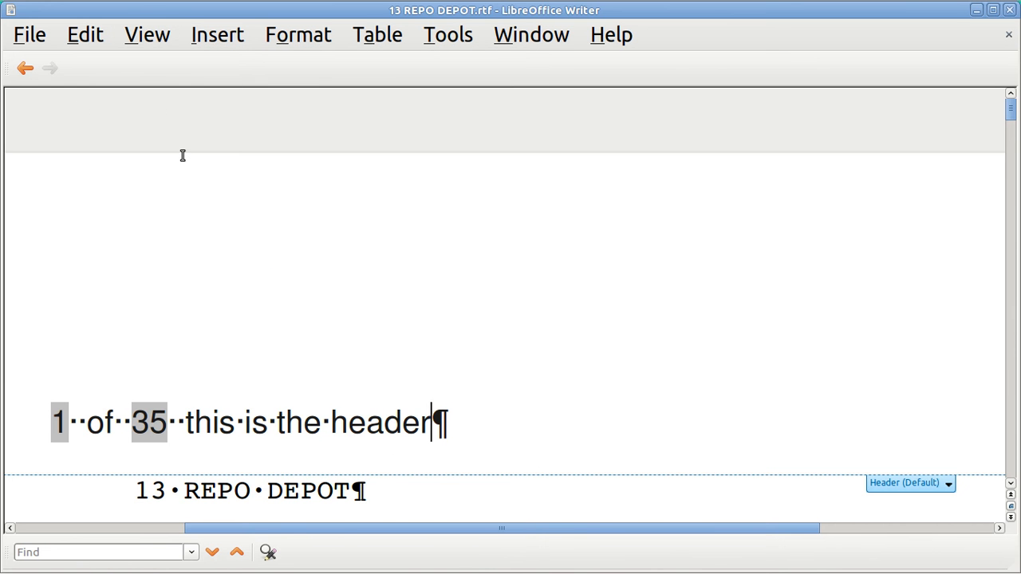
key(Page_Down)
key(Page_Down)
key(Page_Down)
key(Page_Down)
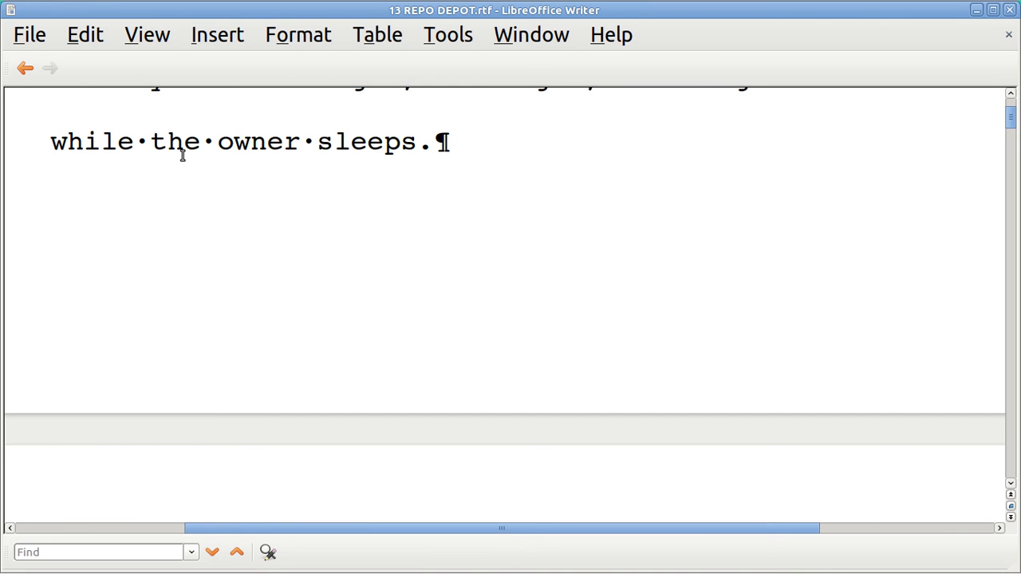
key(Page_Down)
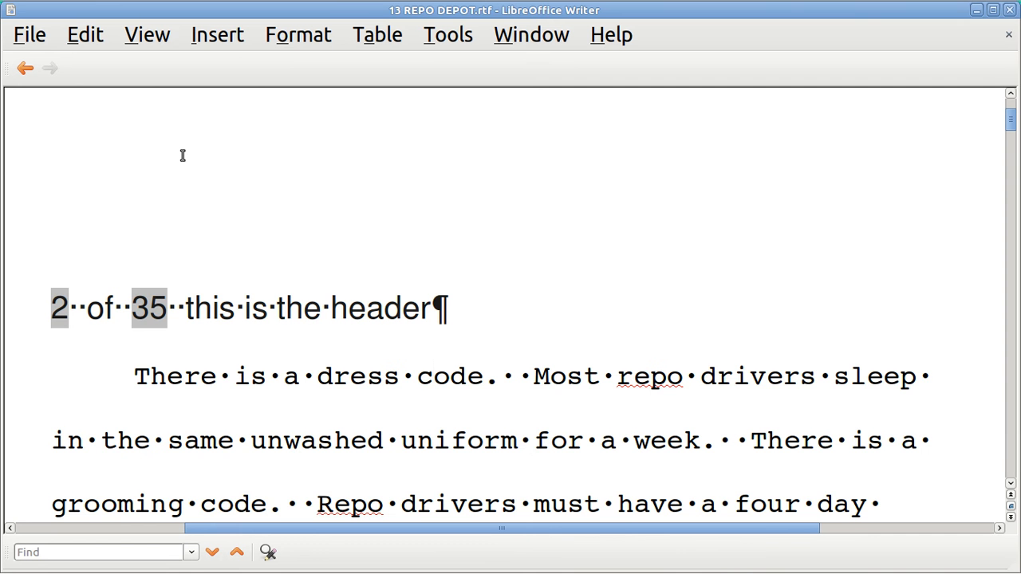
key(Page_Down)
key(Page_Down)
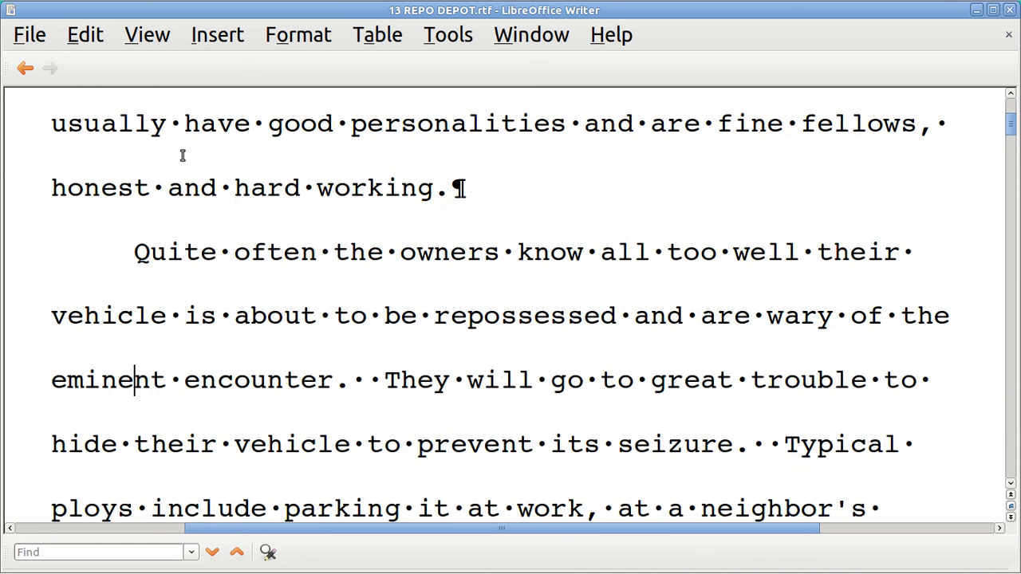
key(Page_Down)
key(Page_Down)
key(Page_Down)
key(Page_Down)
key(Page_Down)
key(Page_Down)
key(Page_Down)
key(Page_Down)
key(Page_Down)
key(Page_Down)
key(Page_Down)
key(Page_Down)
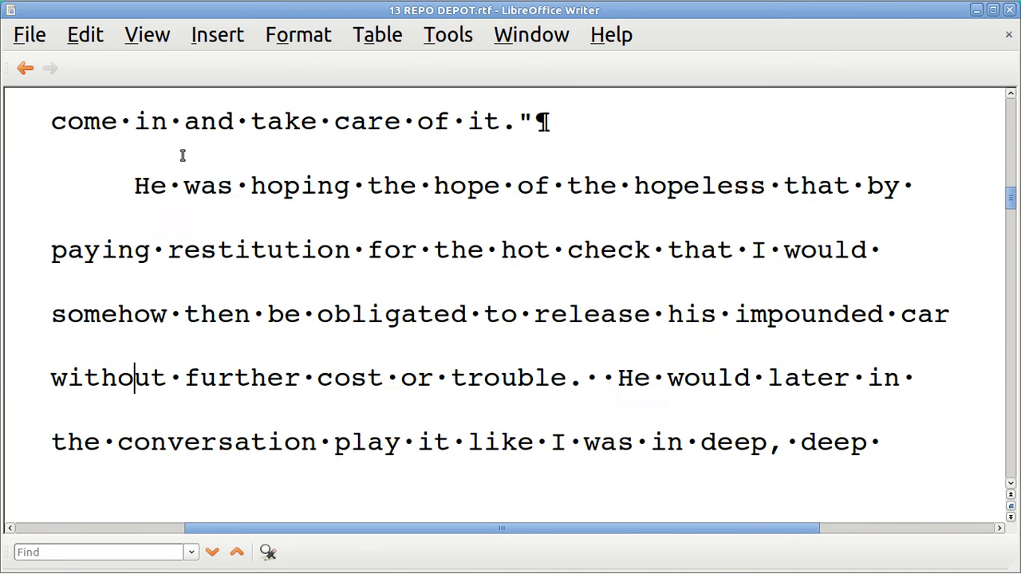
key(Page_Down)
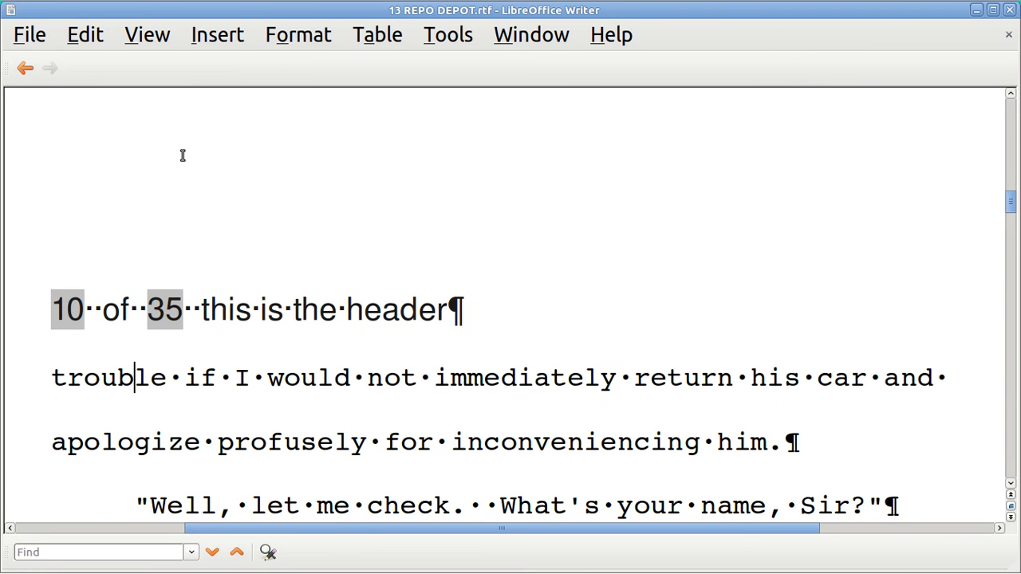
click(149, 37)
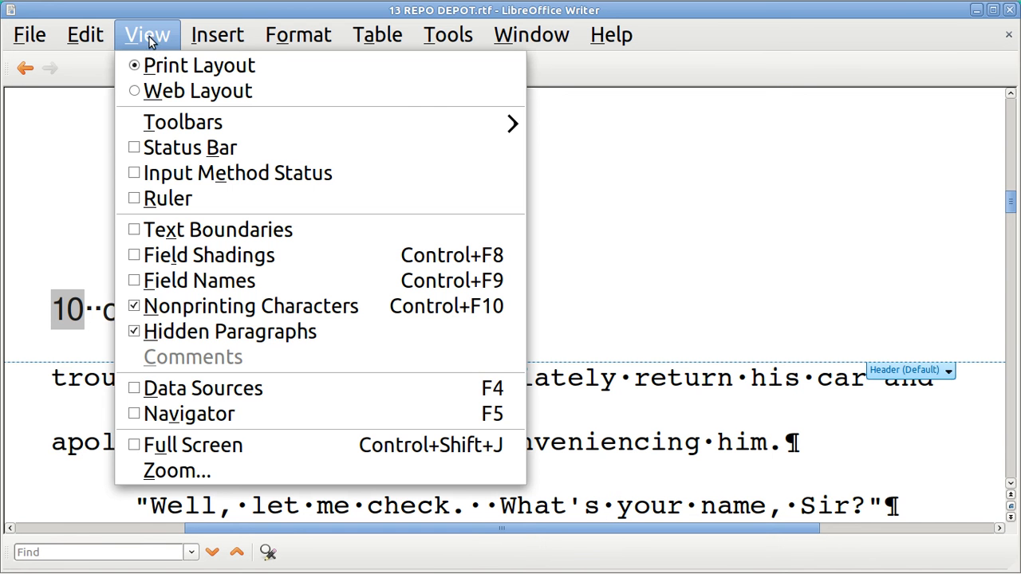
click(83, 146)
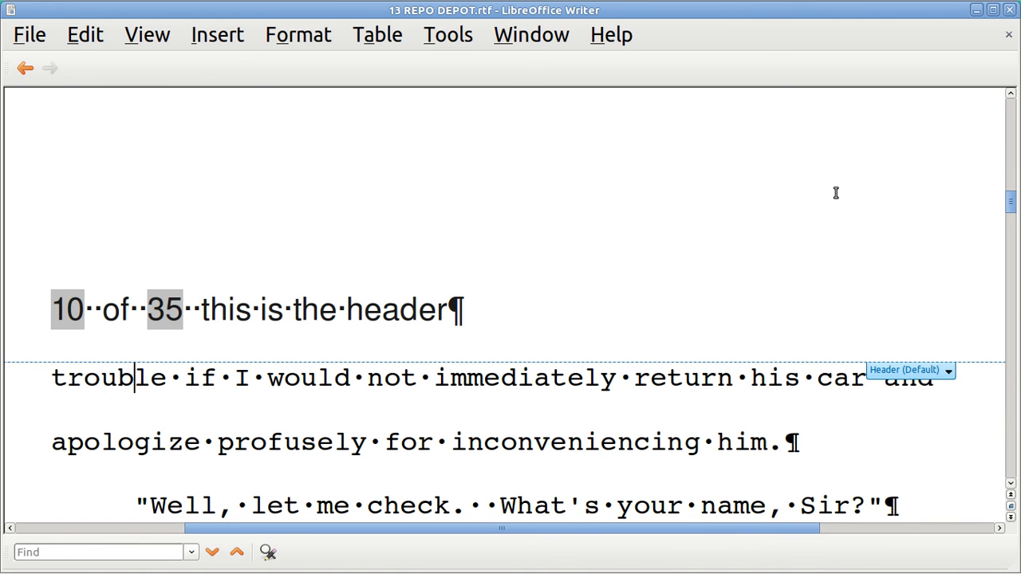
- Check how page 10 and its header rescale at several narrower window widths, and return the window to full size
key(super+Right)
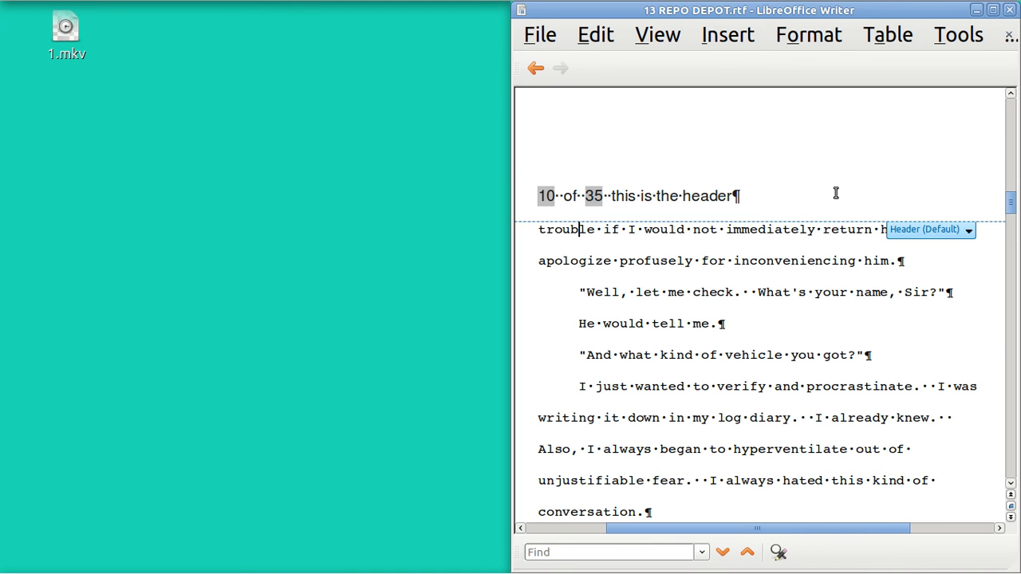
key(super+Right)
key(super+Right)
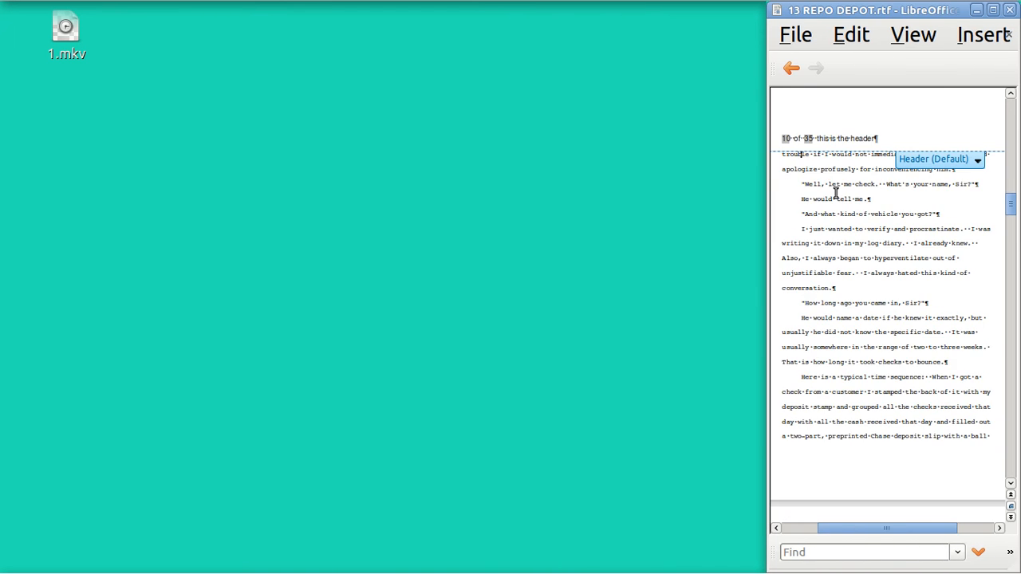
key(super+Right)
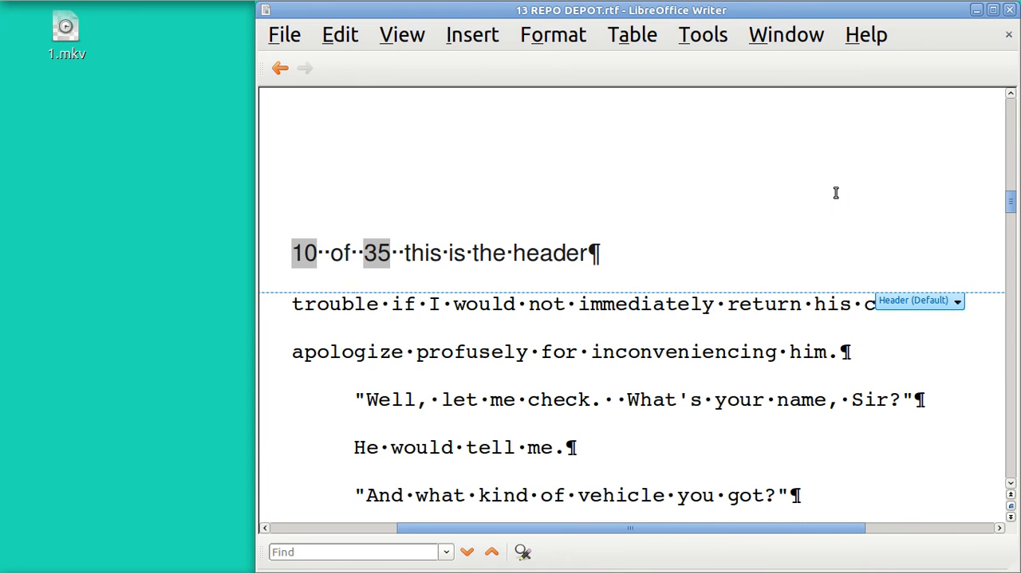
key(super+Right)
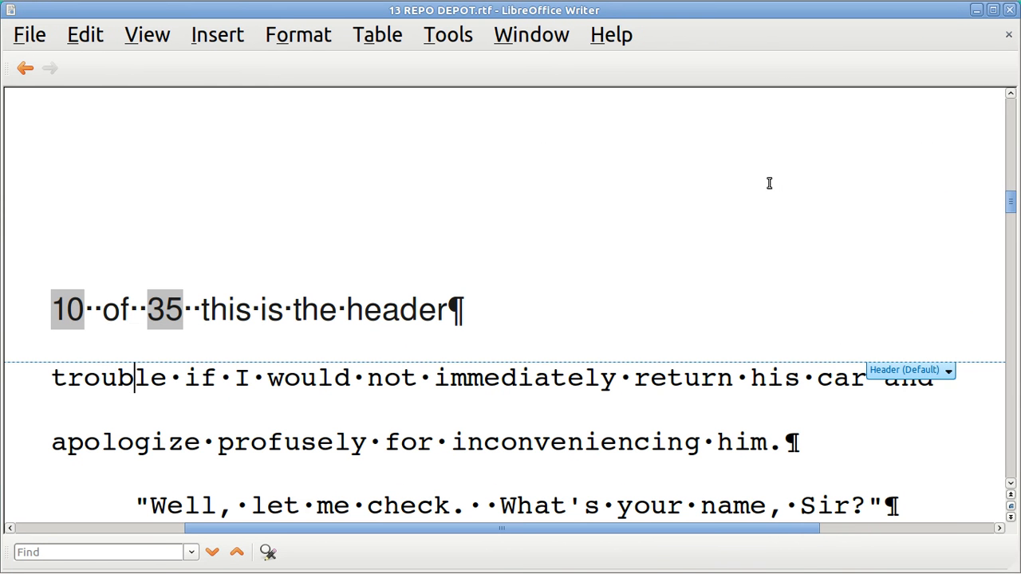
- Set the document's zoom factor to Fit width
click(145, 39)
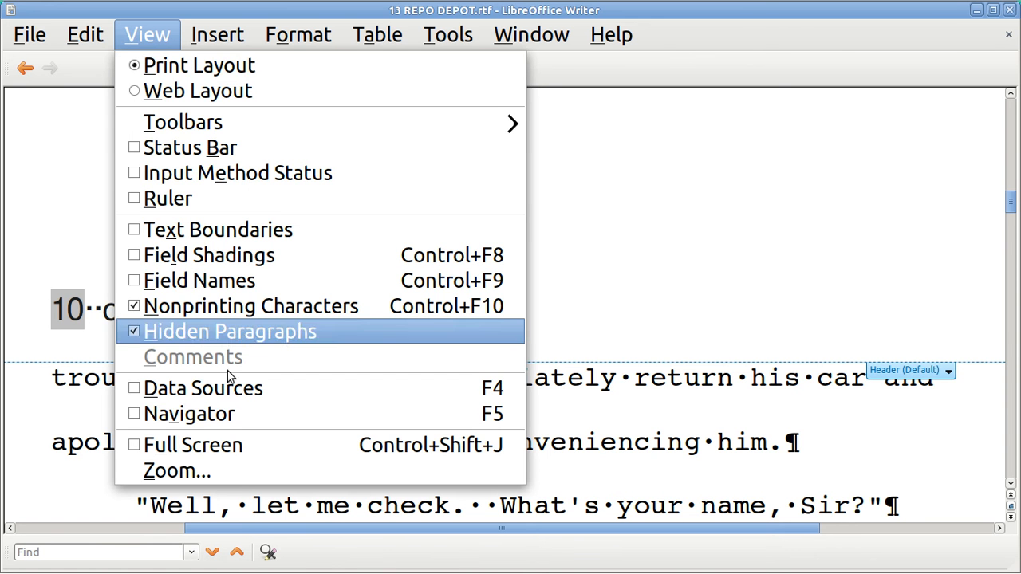
click(231, 474)
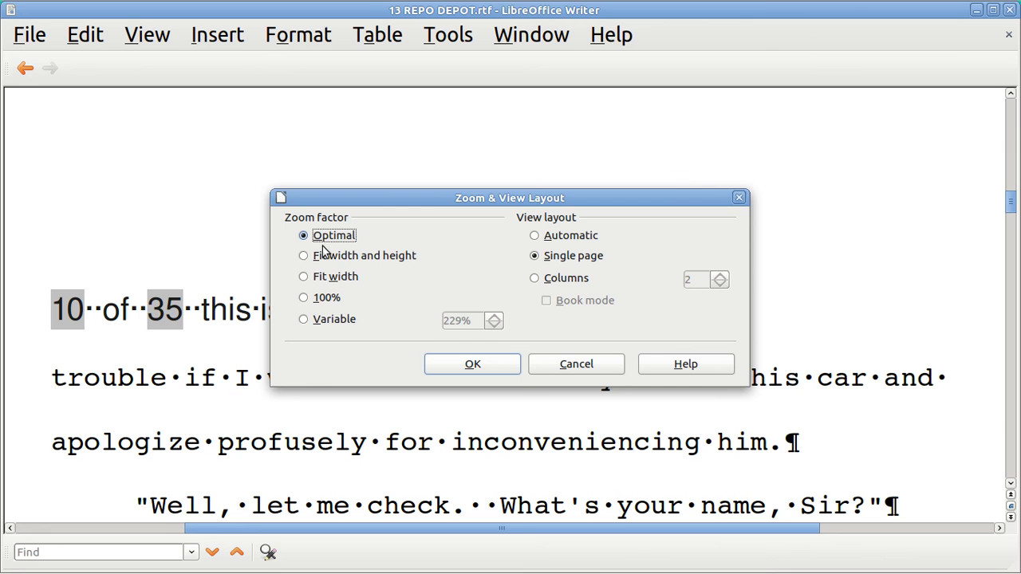
click(304, 282)
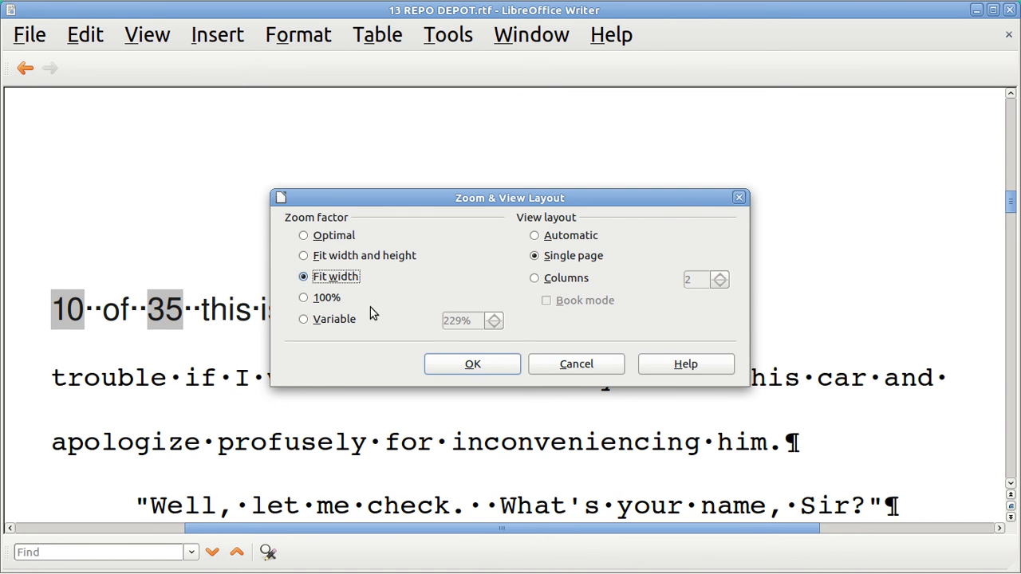
click(474, 366)
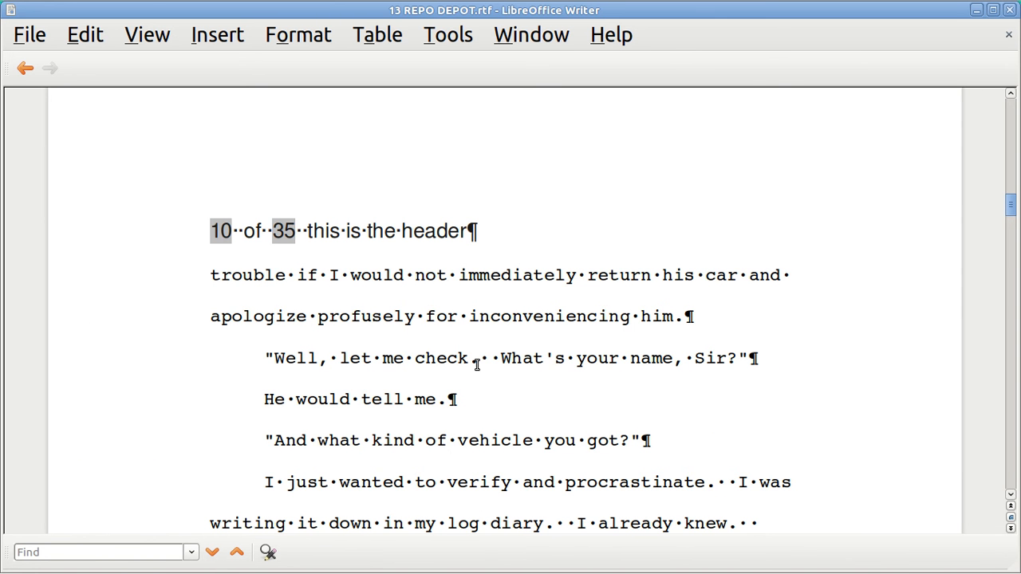
- Set the document's zoom factor to Variable at 300%
click(150, 37)
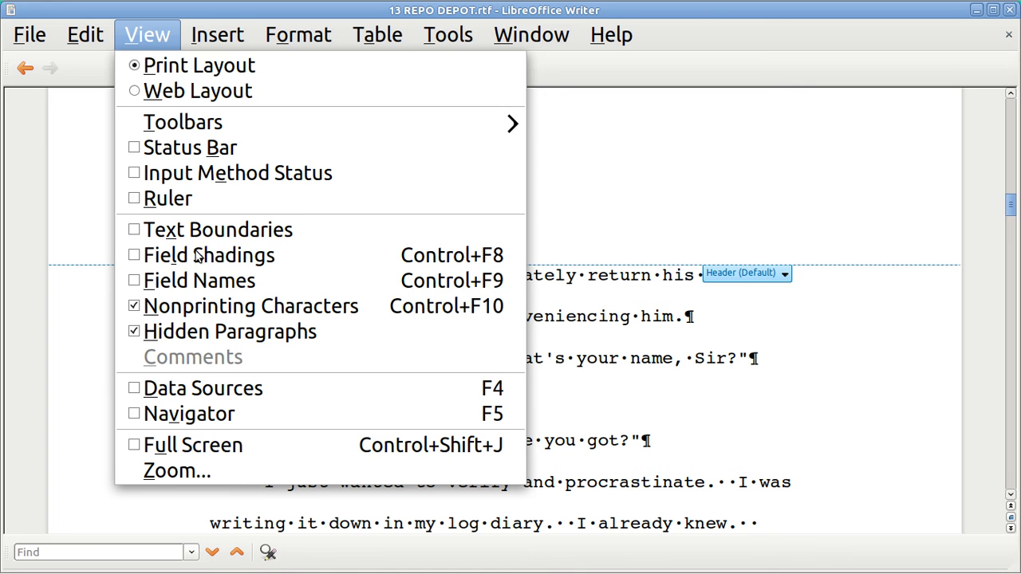
click(214, 476)
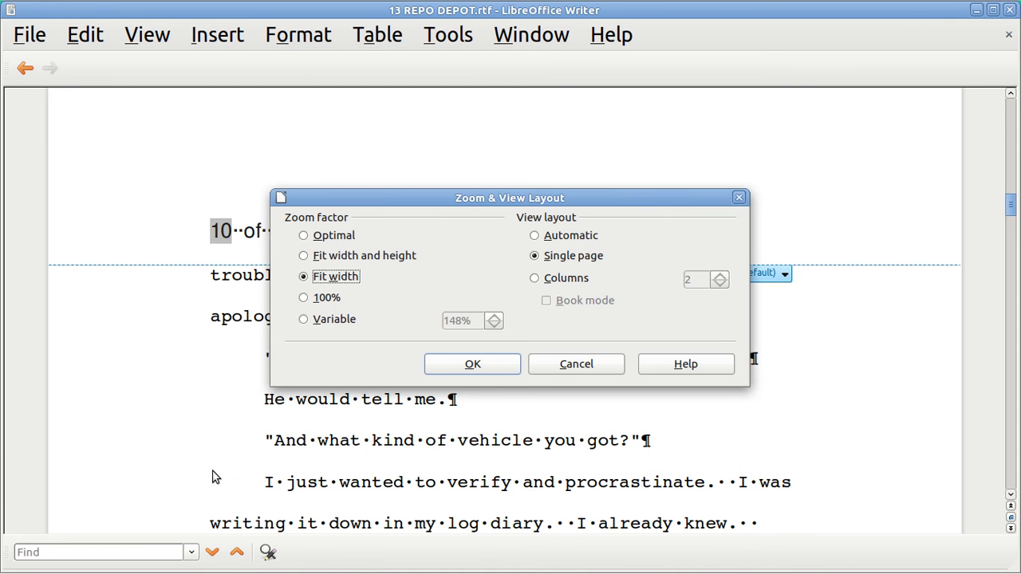
click(304, 320)
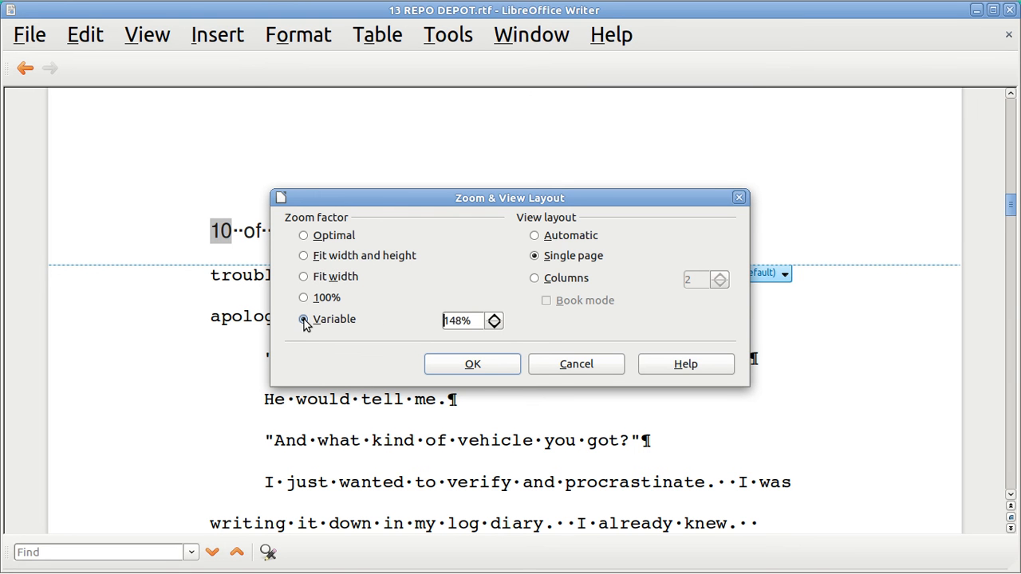
click(476, 320)
key(BackSpace)
key(BackSpace)
key(BackSpace)
key(BackSpace)
text(300)
click(479, 366)
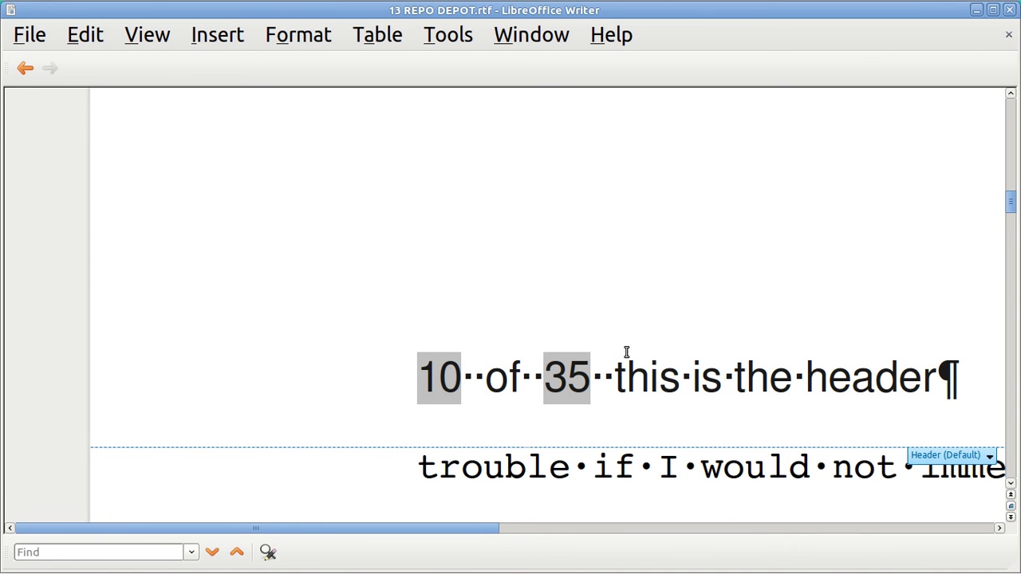
click(827, 529)
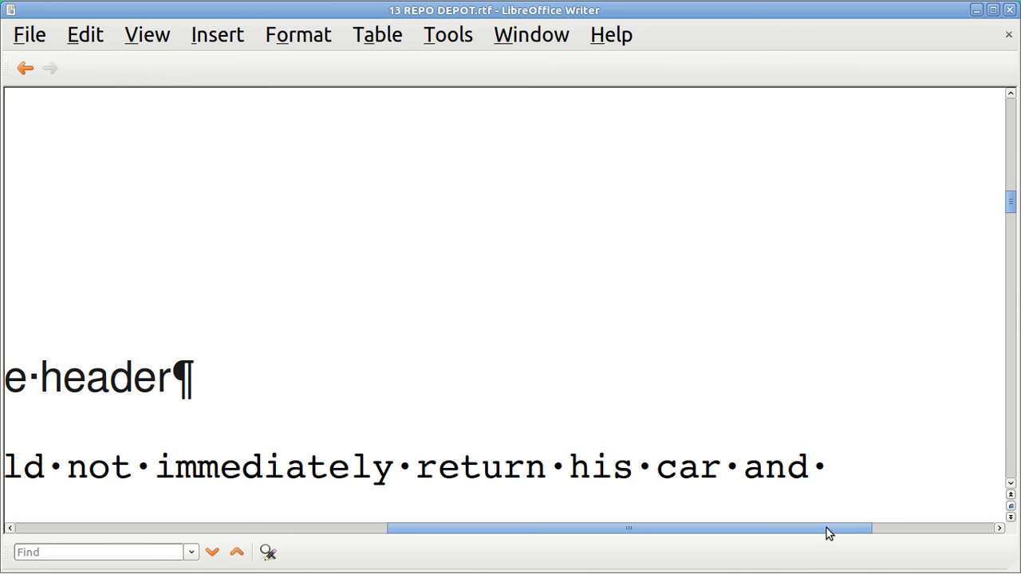
click(268, 528)
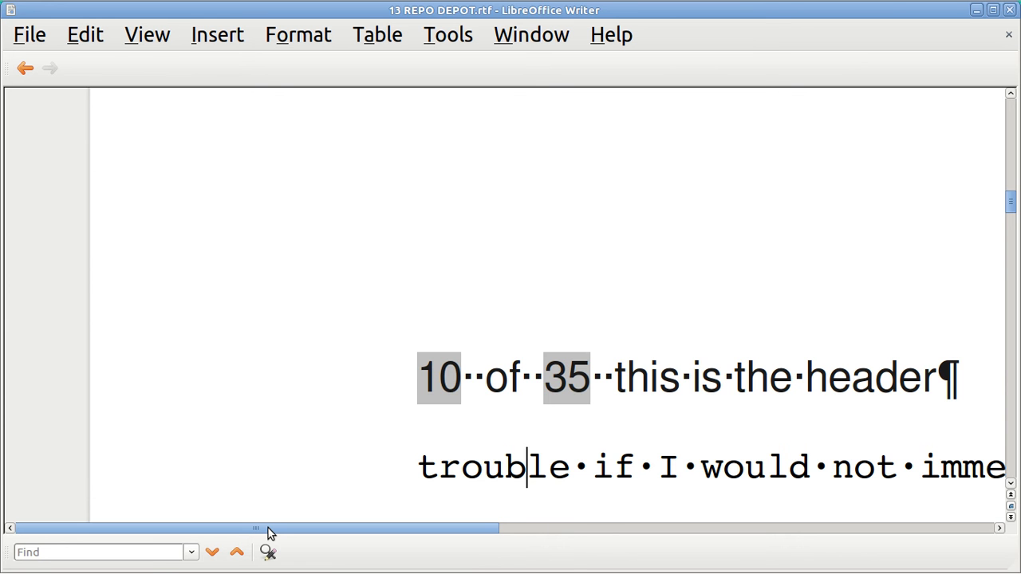
- Set the document's zoom factor to Optimal
click(148, 36)
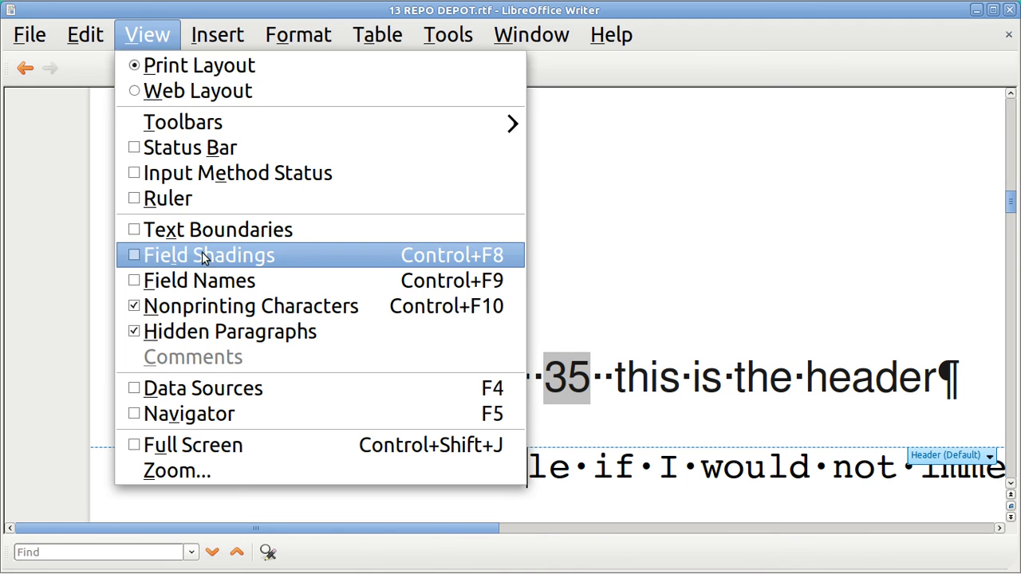
click(223, 469)
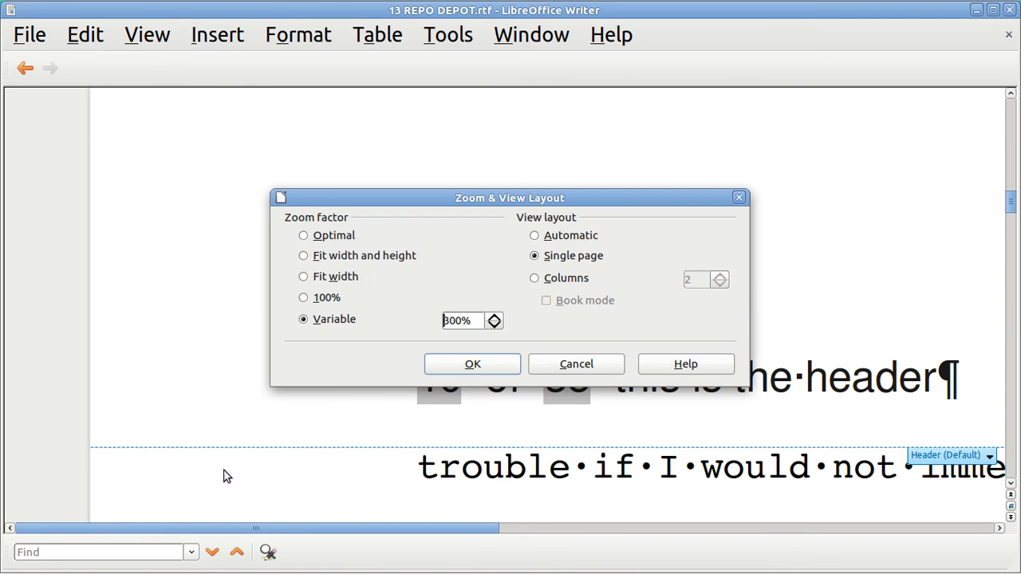
click(304, 237)
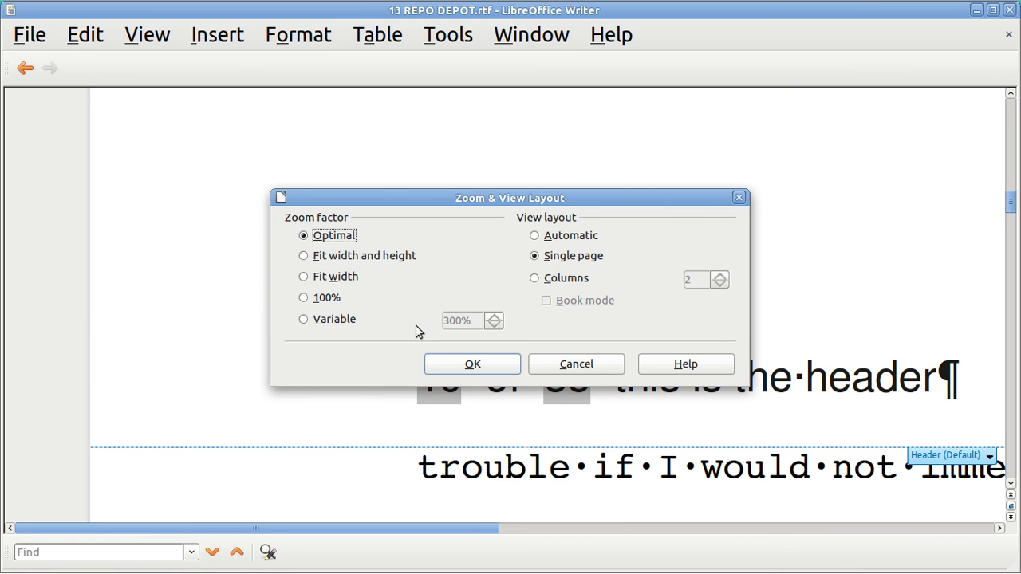
click(470, 364)
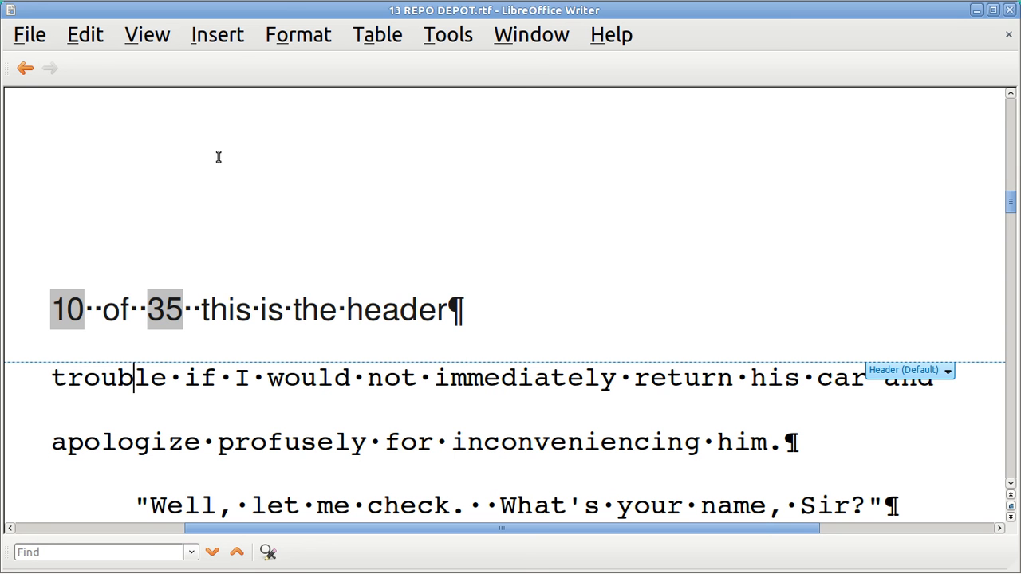
- Display the document in Web Layout and check how its text rewraps at several narrower window widths, returning the window to full size
click(146, 38)
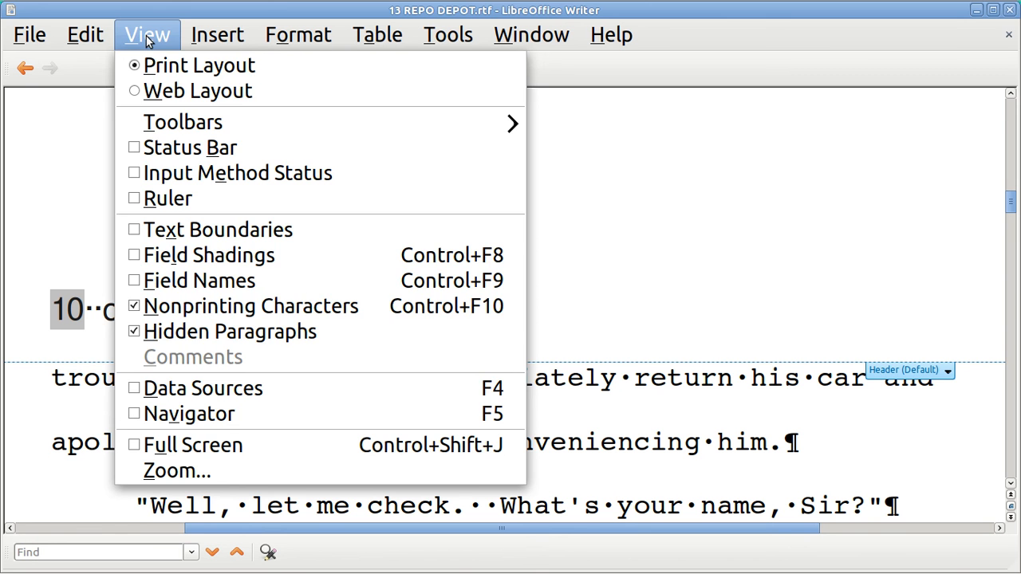
click(164, 92)
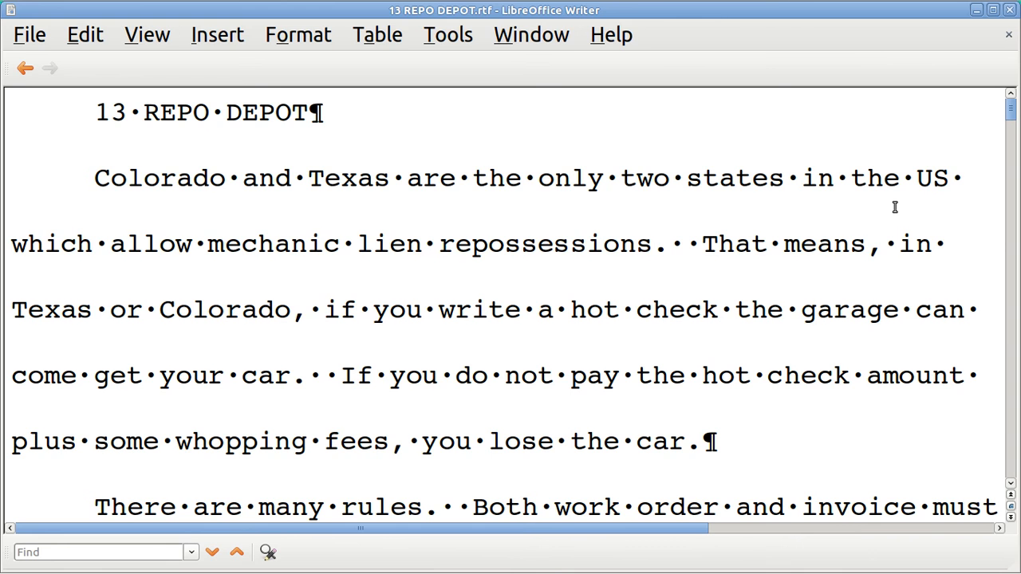
key(super+Right)
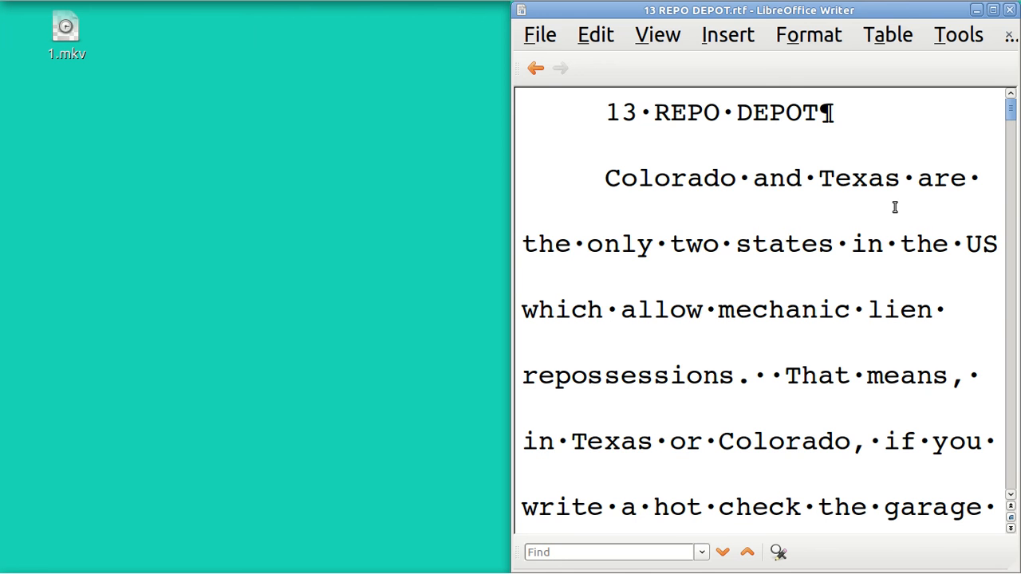
key(super+Right)
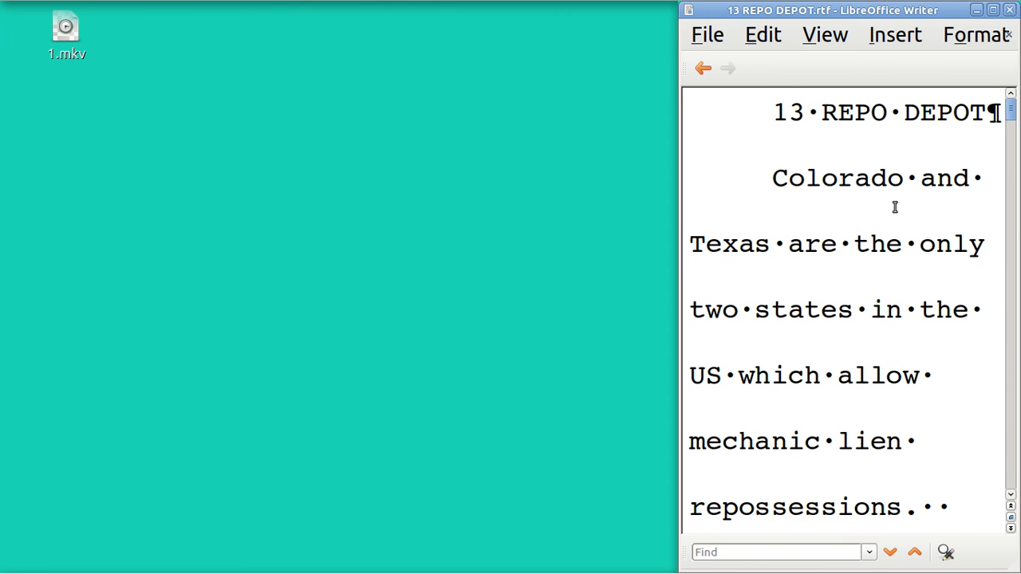
key(super+Right)
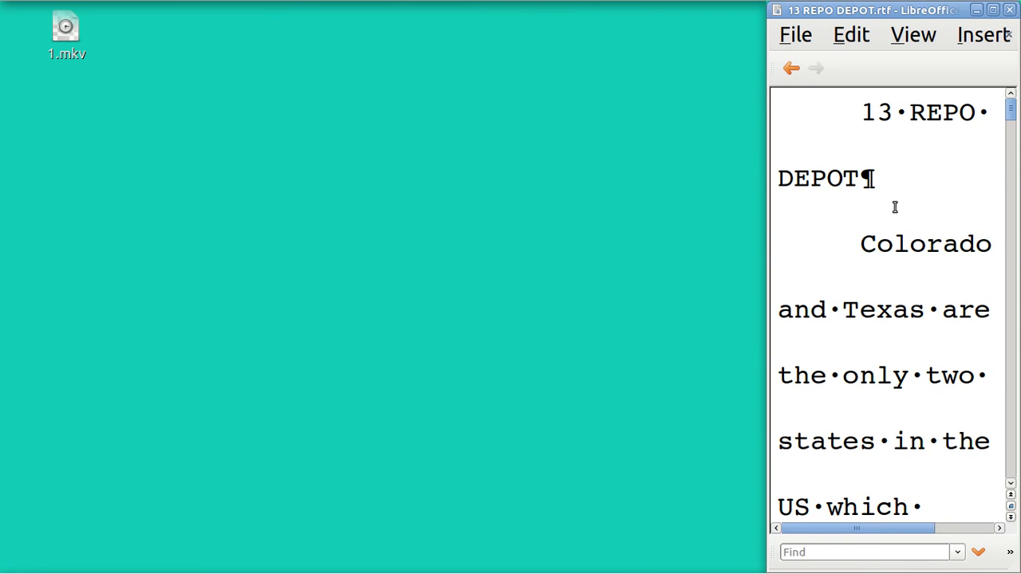
key(super+Right)
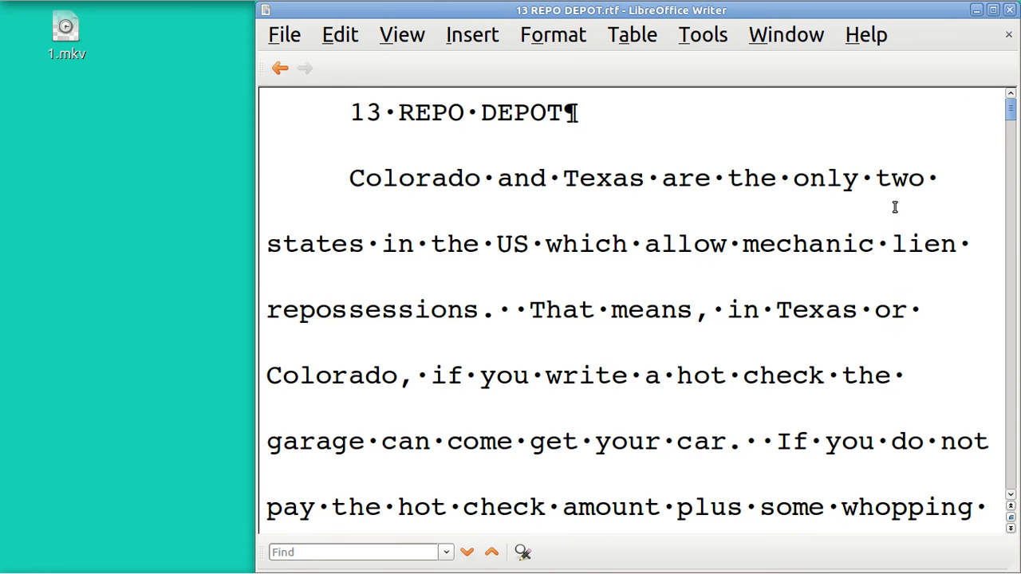
key(super+Right)
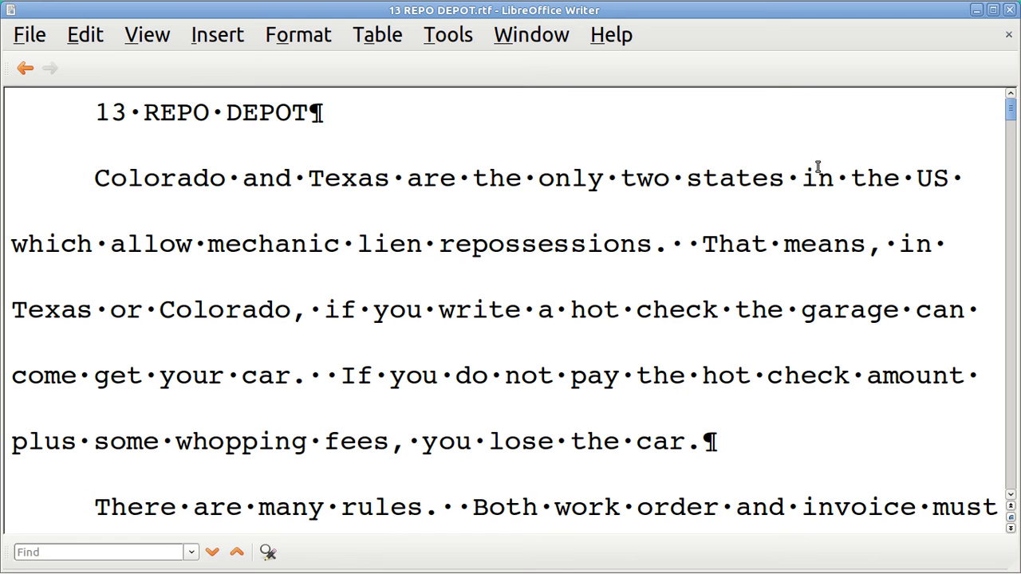
- Set the Web Layout's zoom factor to Variable at 500%
click(157, 37)
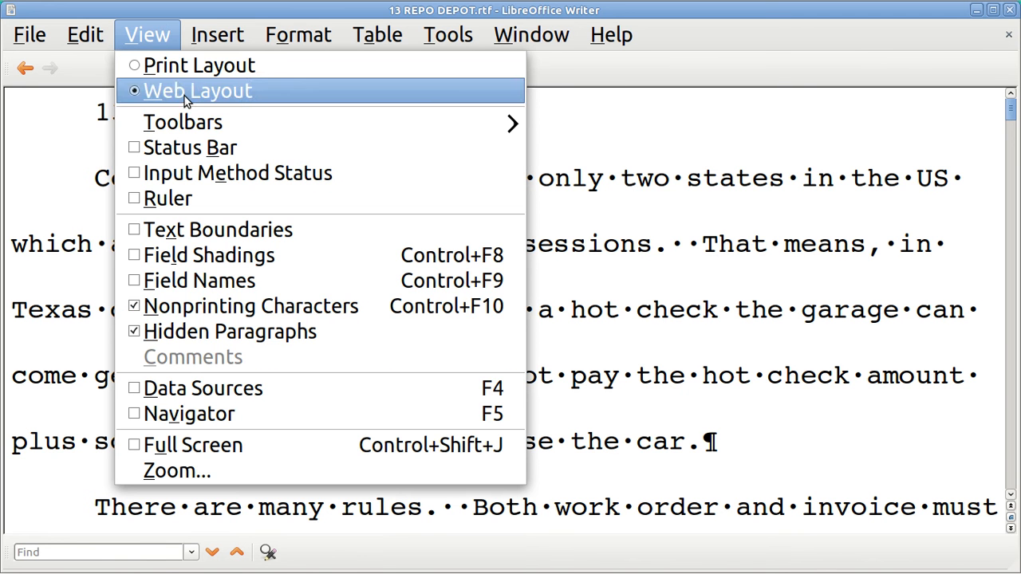
click(204, 475)
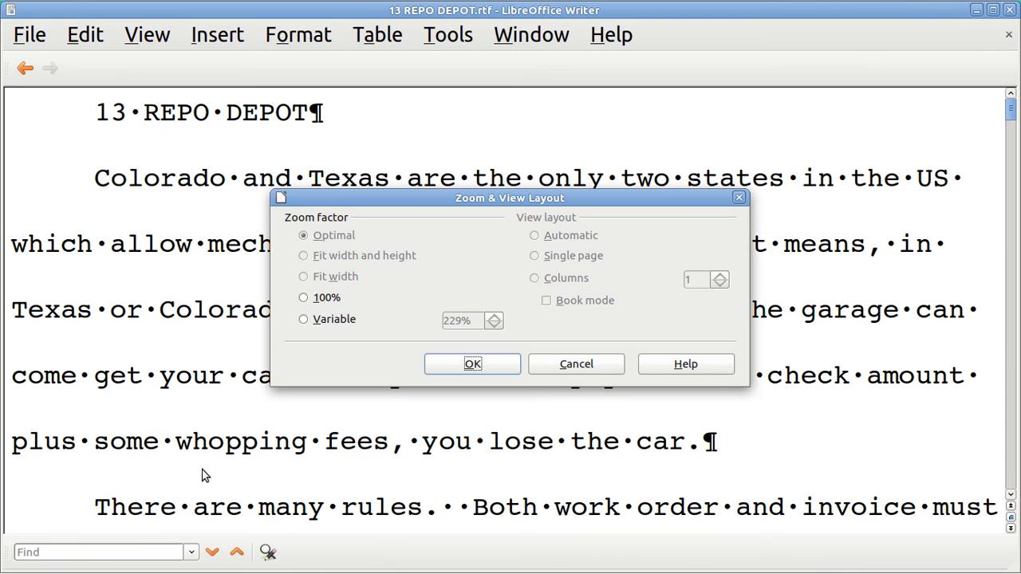
click(303, 320)
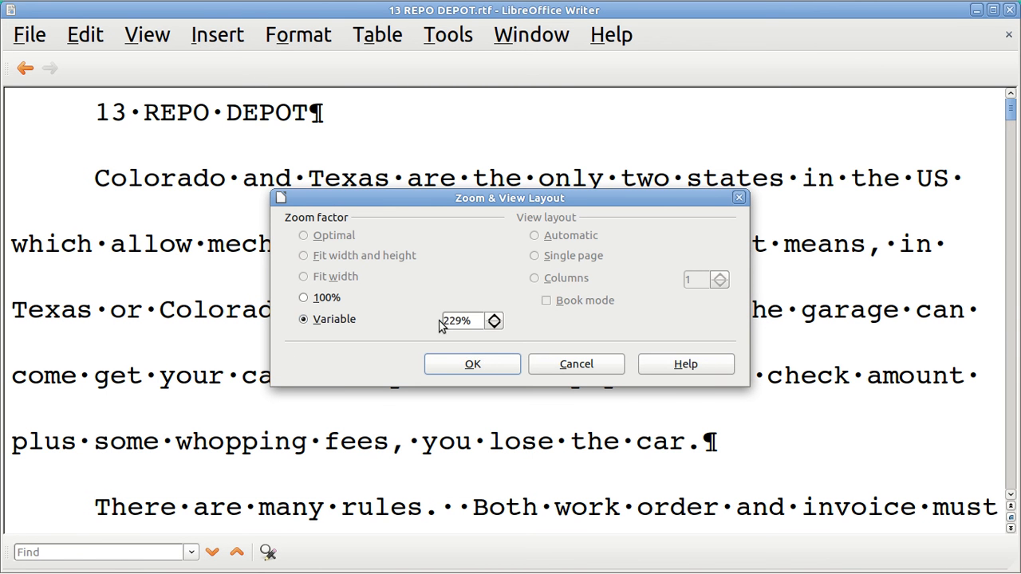
click(473, 320)
key(BackSpace)
key(BackSpace)
key(BackSpace)
key(BackSpace)
text(229)
key(BackSpace)
key(BackSpace)
key(BackSpace)
text(500)
click(477, 365)
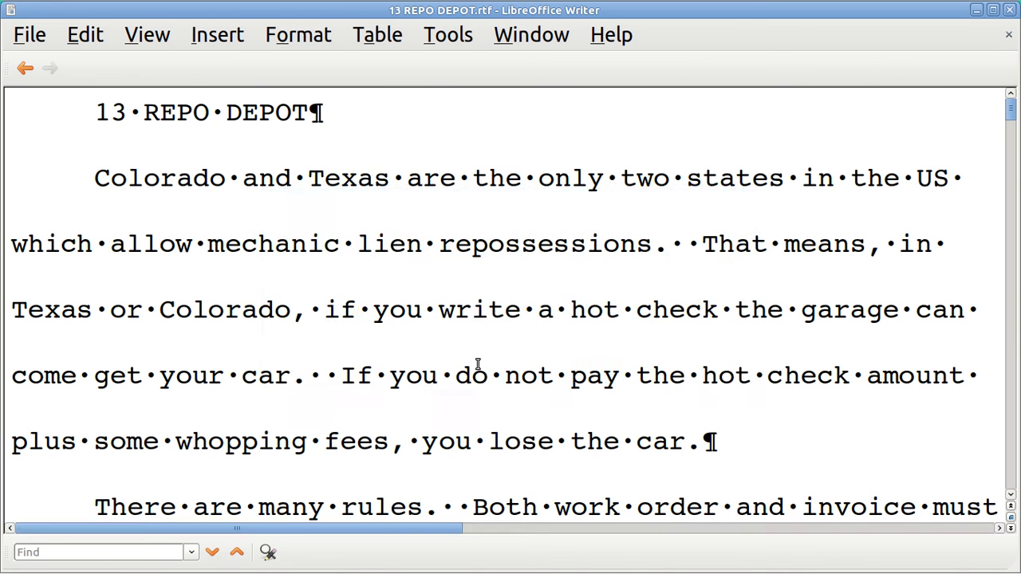
- Look through the opening paragraphs to check how the enlarged text reads in Web Layout
key(Page_Down)
key(Page_Down)
key(Page_Down)
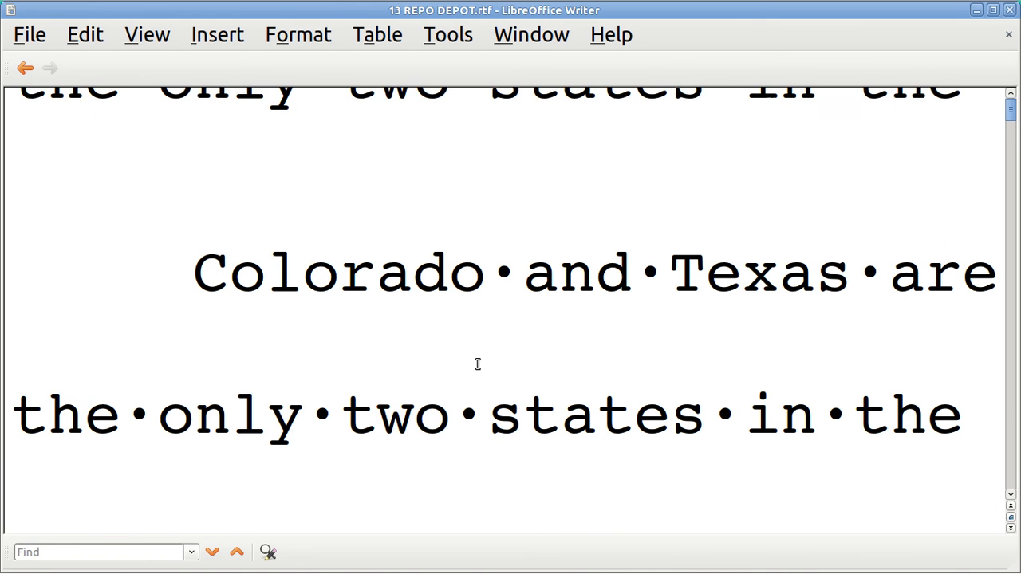
key(Page_Down)
key(Page_Down)
key(Page_Down)
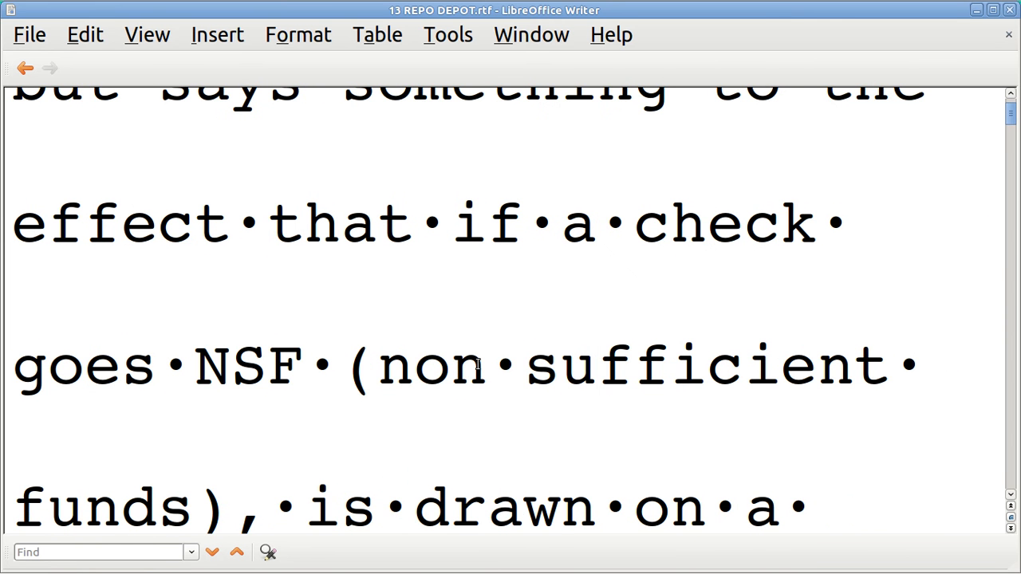
key(Page_Up)
key(Page_Up)
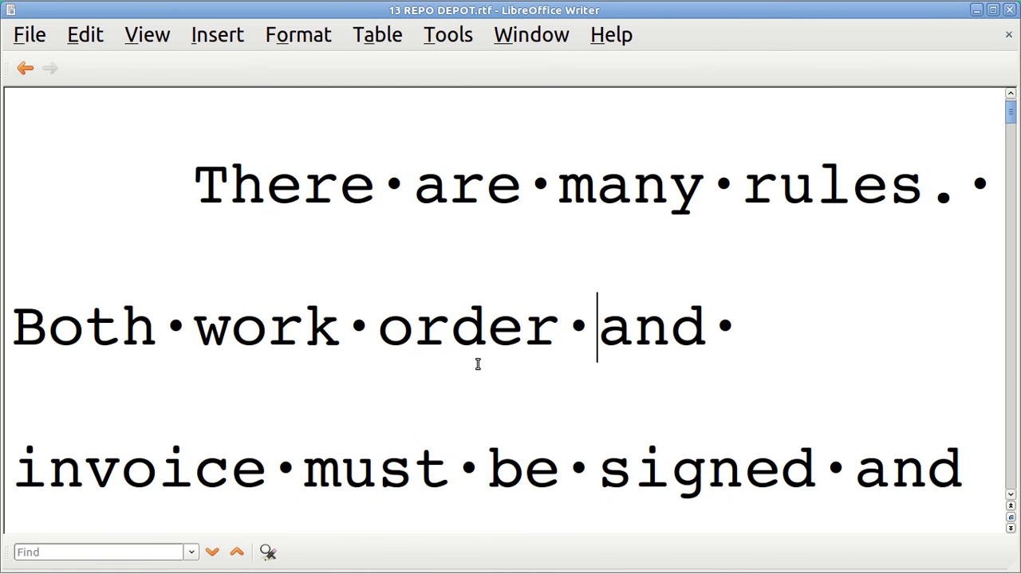
- Set the line spacing of the entire document's text to Single
key(ctrl+a)
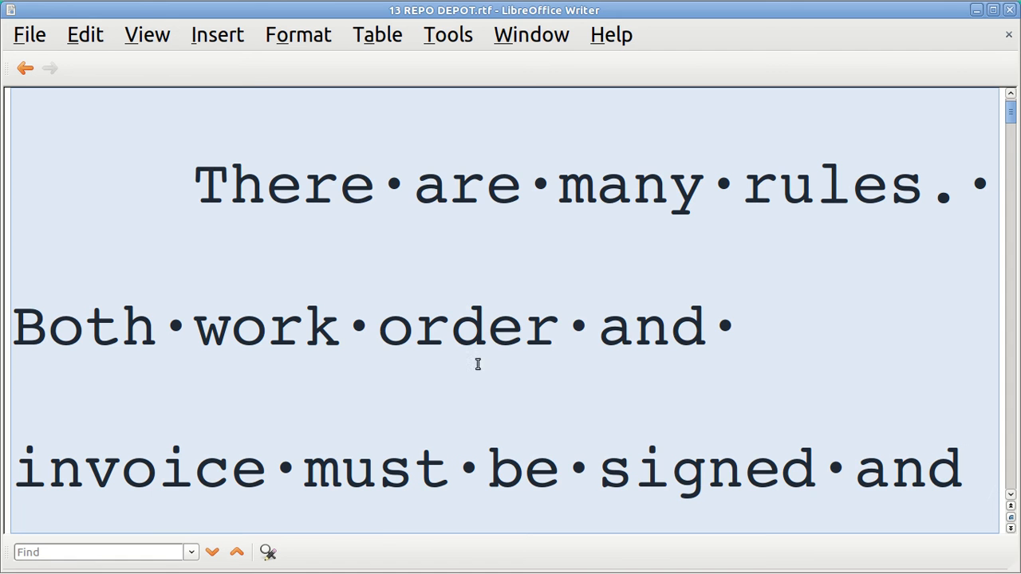
click(303, 36)
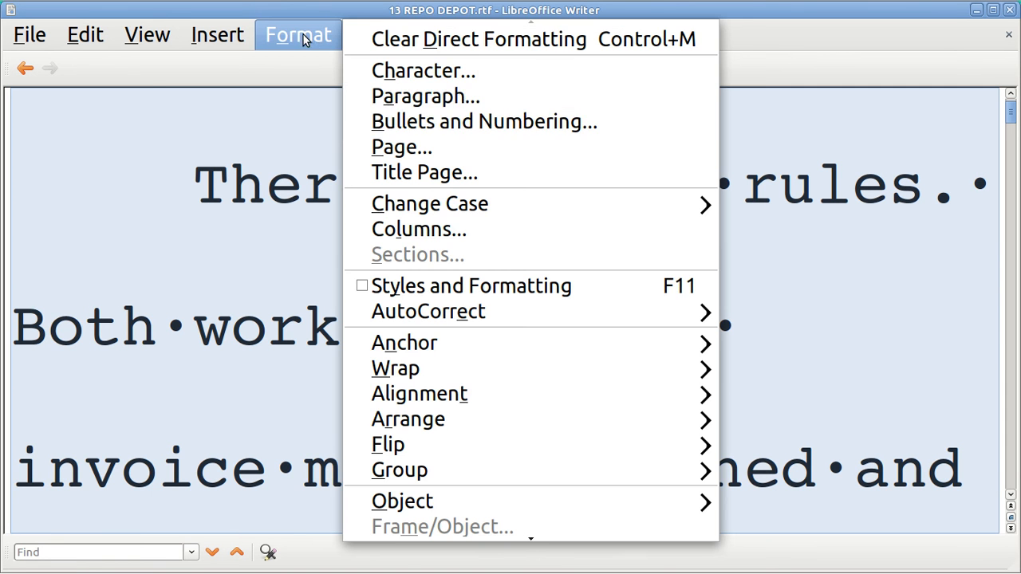
click(403, 97)
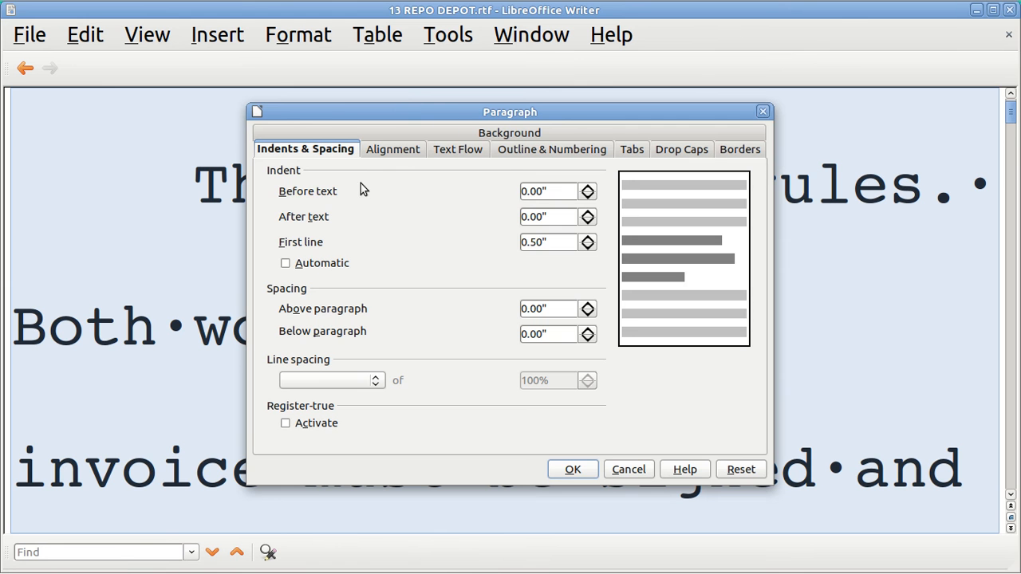
click(376, 381)
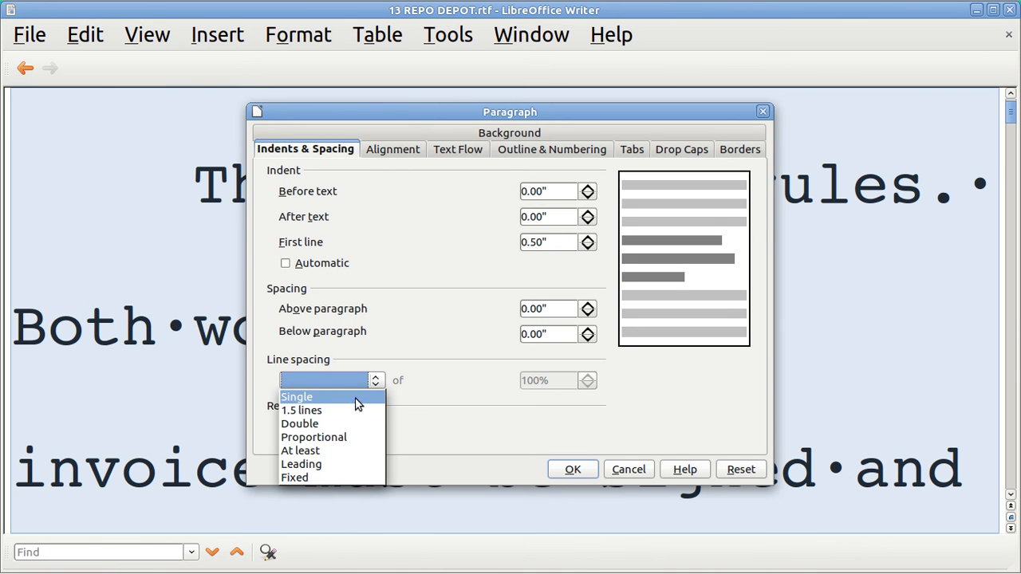
click(356, 405)
click(572, 470)
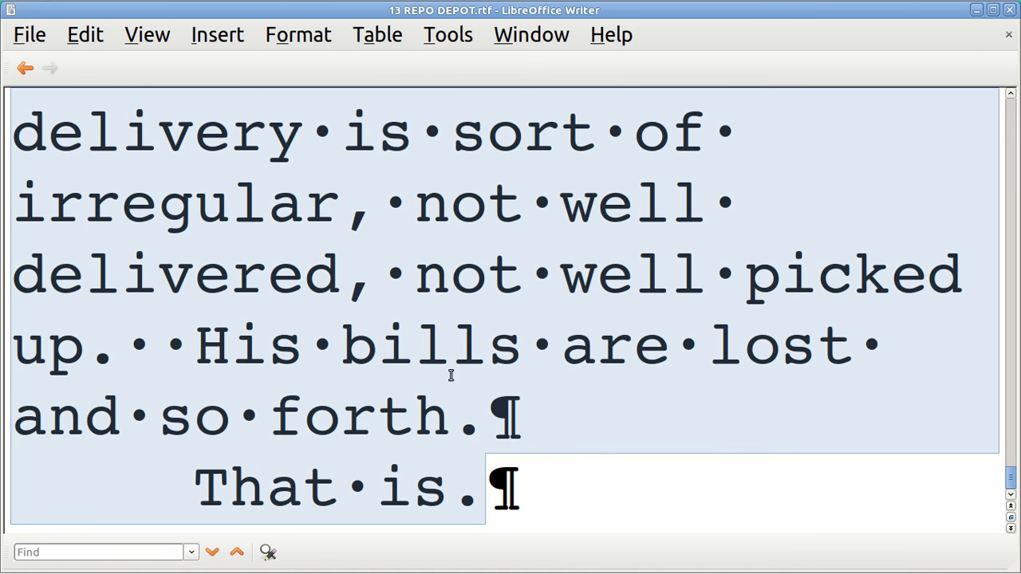
- Clear the selection and look back through the document's last paragraphs to check the new line spacing
click(378, 240)
key(Page_Up)
key(Page_Up)
key(Page_Up)
key(Page_Up)
key(Page_Up)
key(Page_Up)
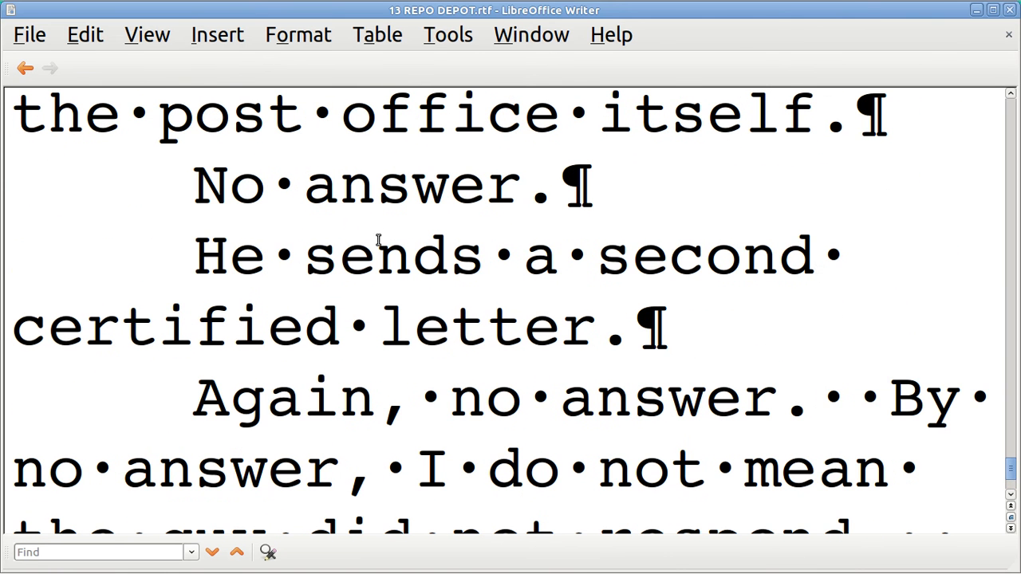
- Return the document to Print Layout and set its zoom factor to Optimal
click(150, 37)
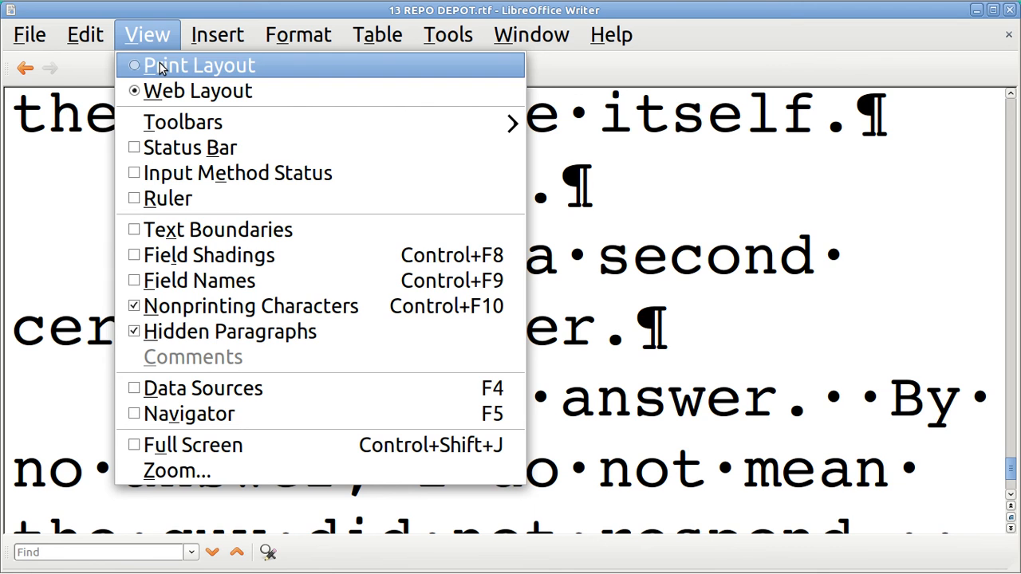
click(160, 65)
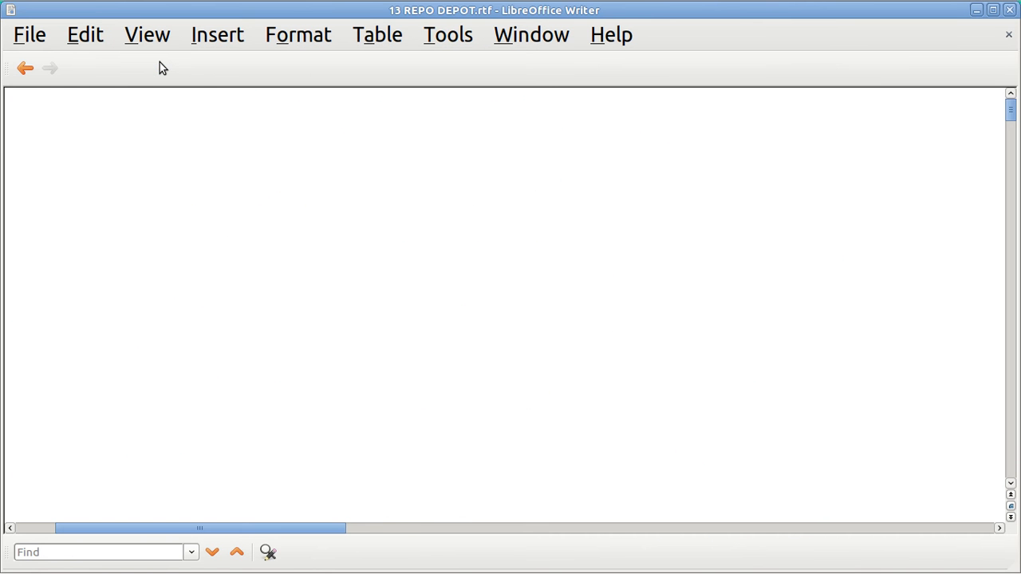
click(148, 41)
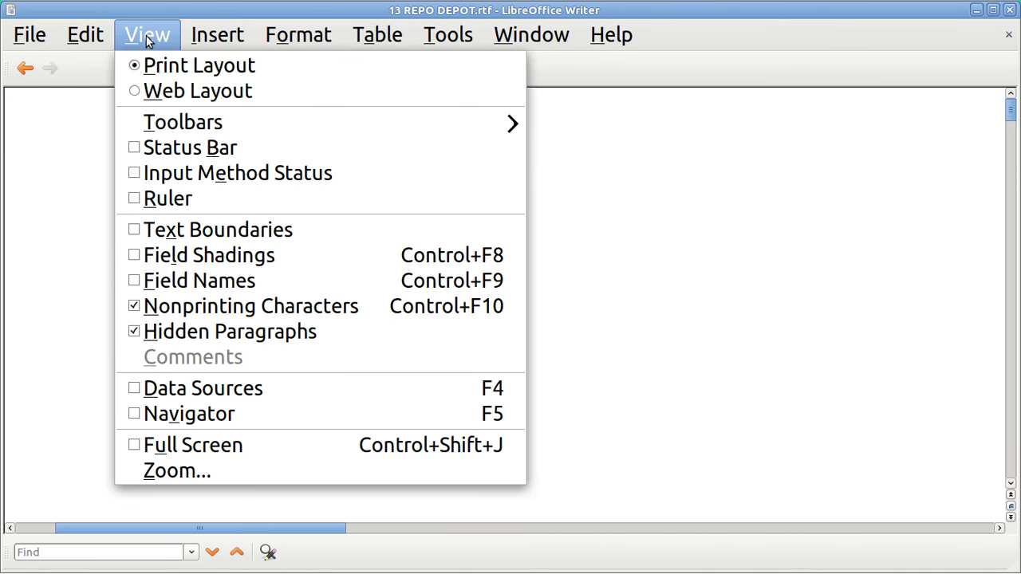
click(211, 471)
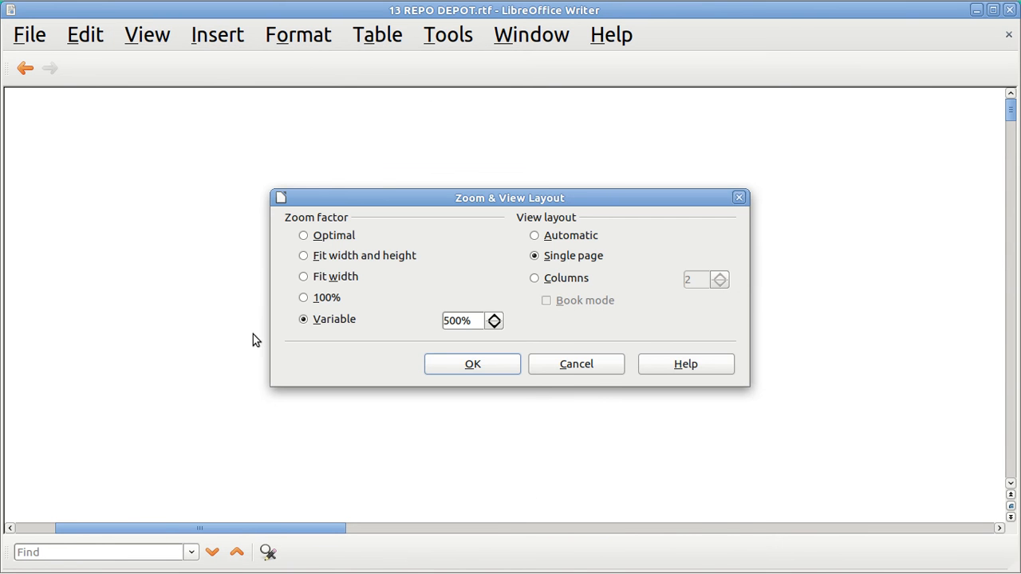
click(304, 236)
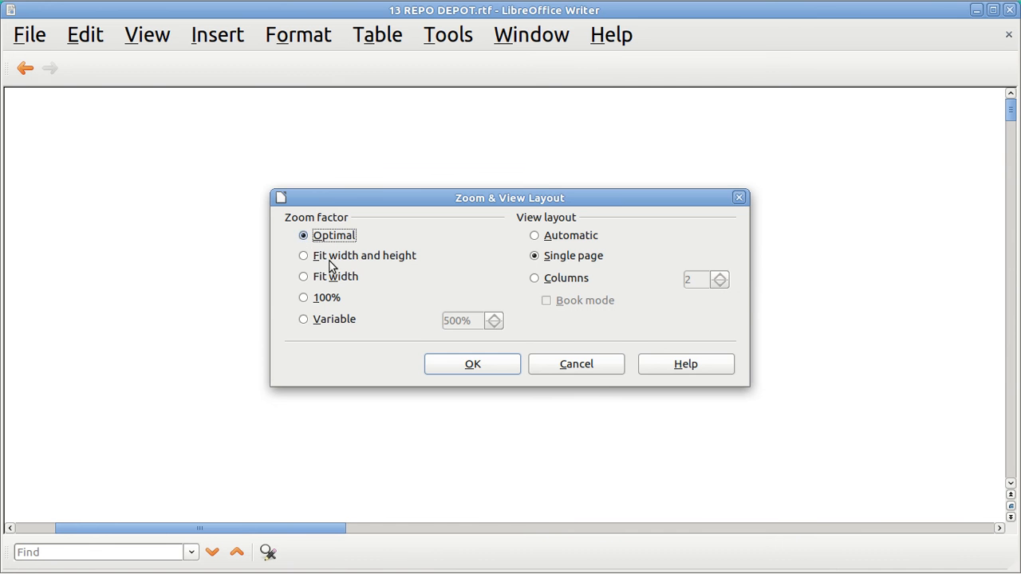
click(471, 365)
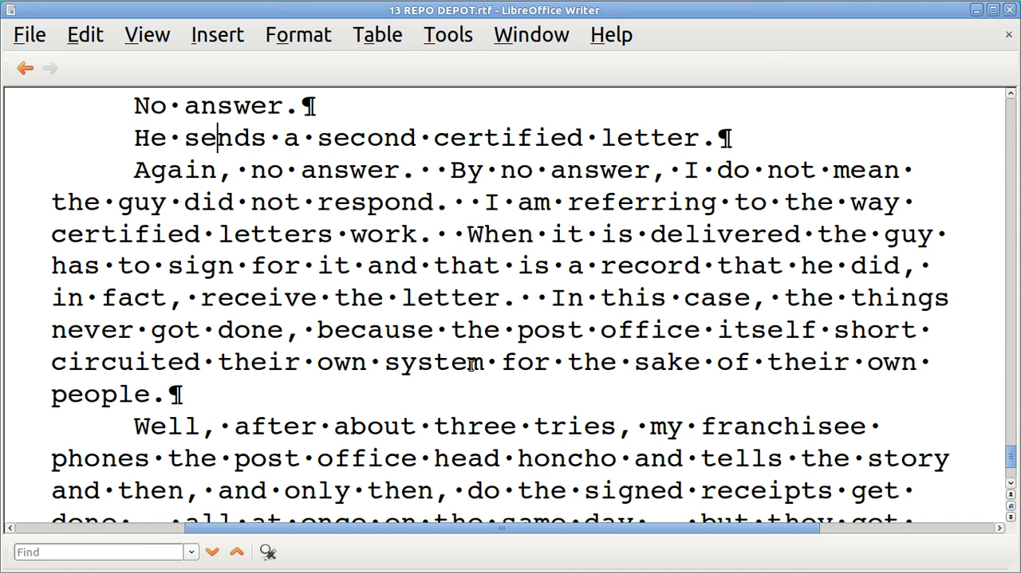
- Check the header on the document's last page, and switch to the workspace with the Terminal window
scroll(472, 365, down, 10)
scroll(470, 365, up, 15)
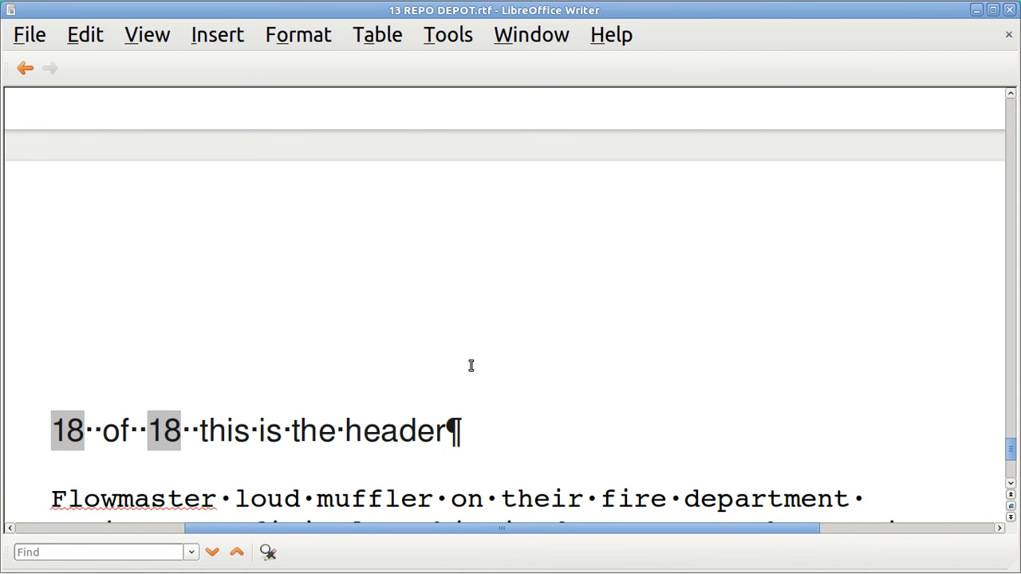
key(ctrl+alt+Left)
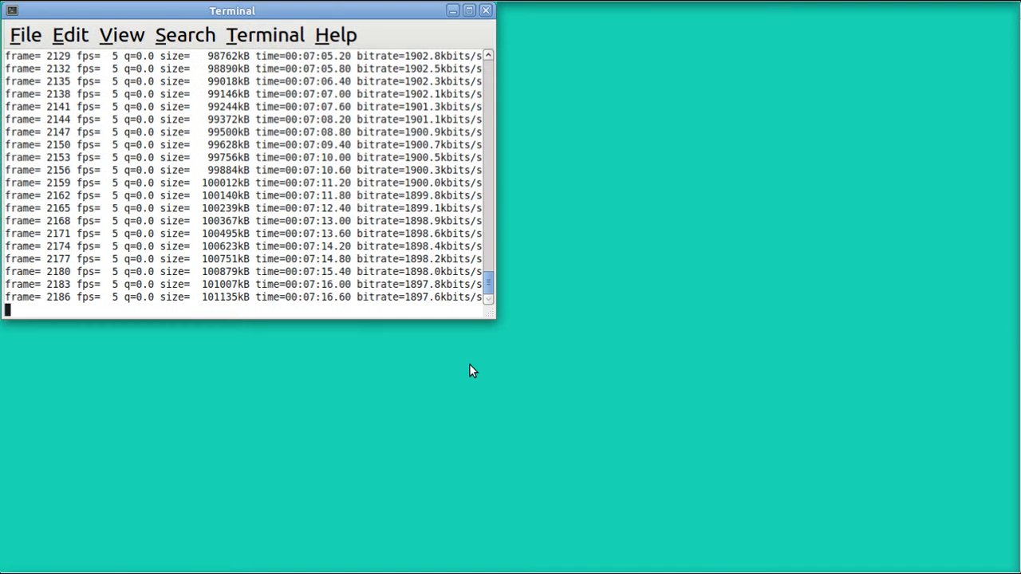